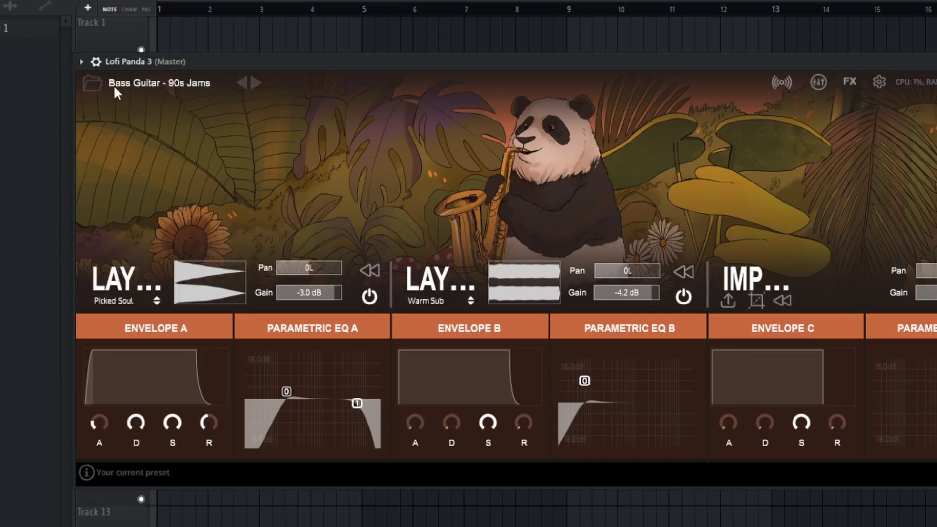
Step: Load the factory preset "Key - Drenched In Tape" from the Keys category in Lofi Panda 3
left_click(252, 120)
left_click(419, 272)
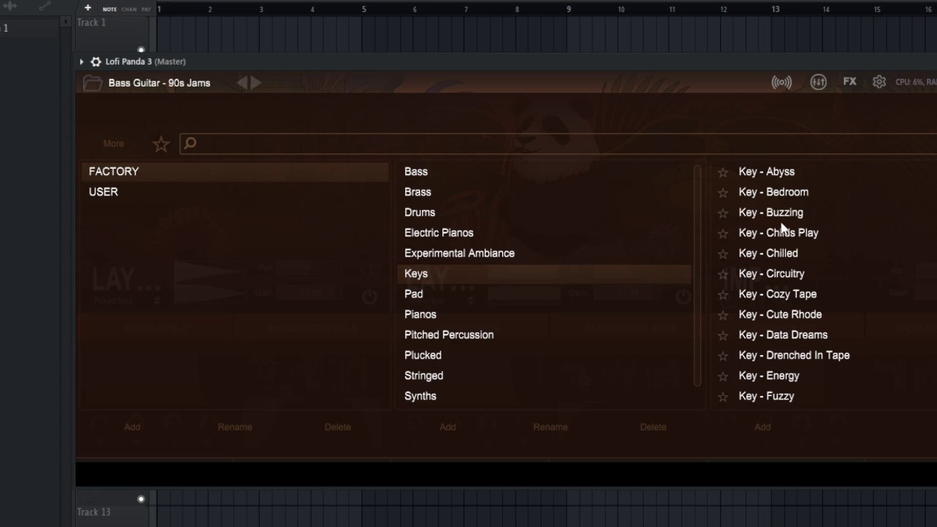
left_click(793, 355)
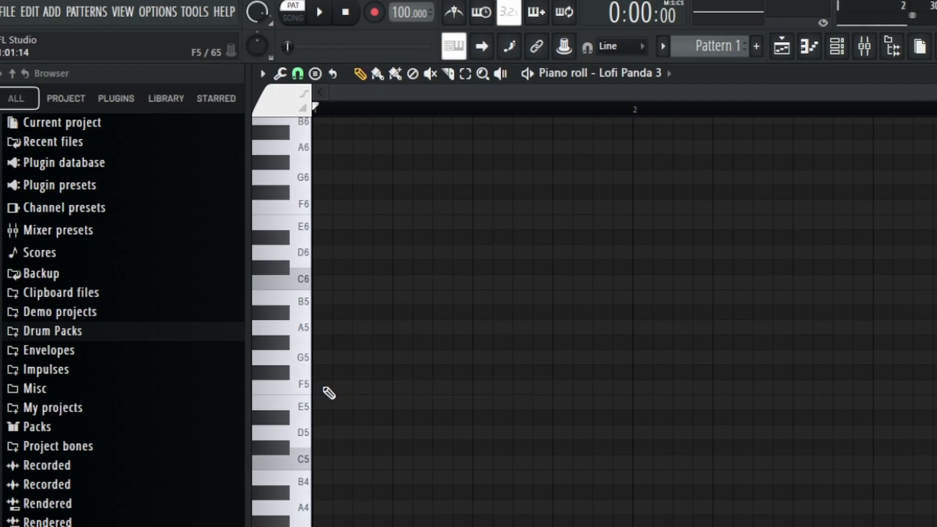
Step: Draw the first chord at the start of bar 1 with the notes F5, A5, C6 and E6
left_click(204, 238)
left_click(200, 202)
left_click(200, 173)
left_click(322, 227)
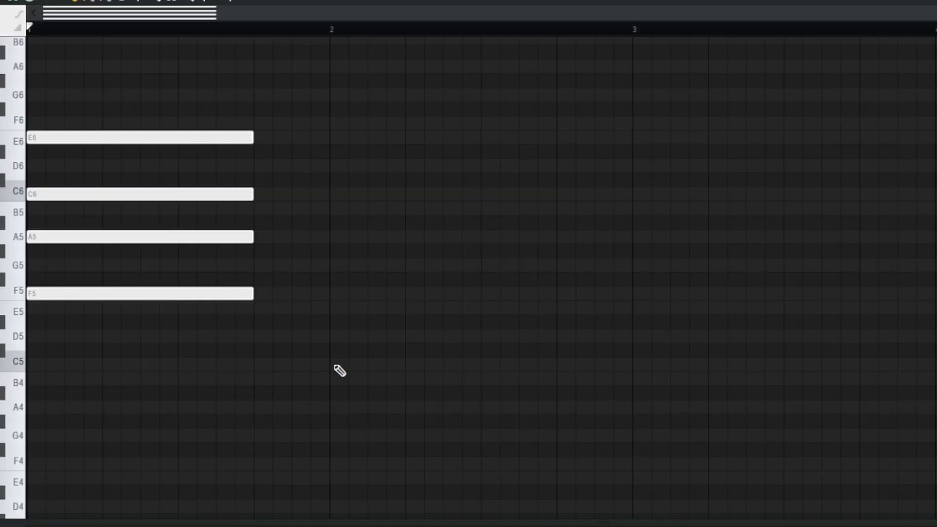
Step: Draw the second chord at the start of bar 2 with the notes C5, G5, C6 and E6
left_click(331, 364)
left_click(331, 266)
left_click(334, 195)
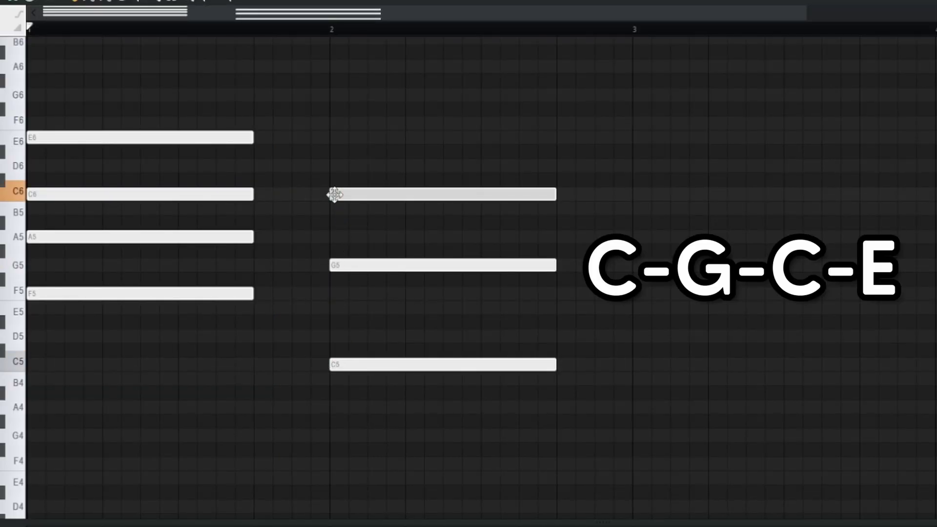
left_click(338, 138)
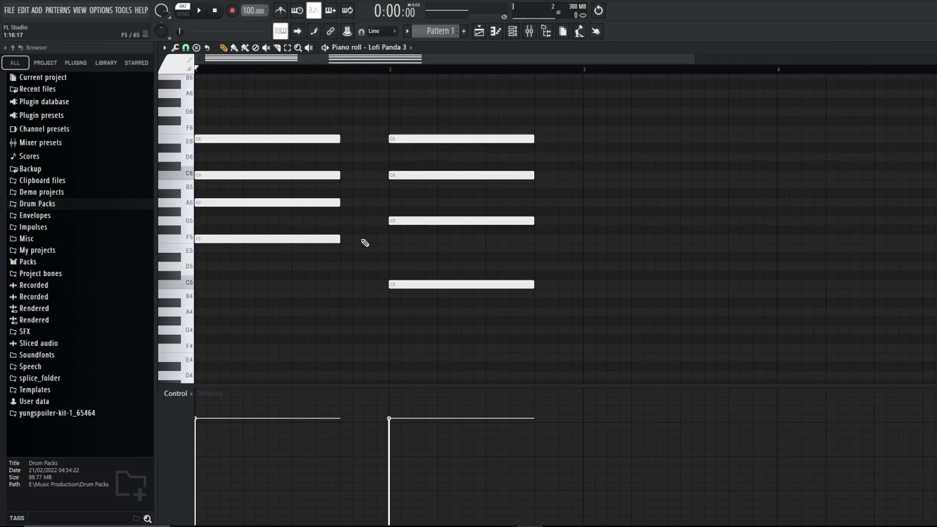
Step: Try the second chord's top E an octave lower at E5 and return it to E6
key("ctrl+Down")
left_click(416, 269)
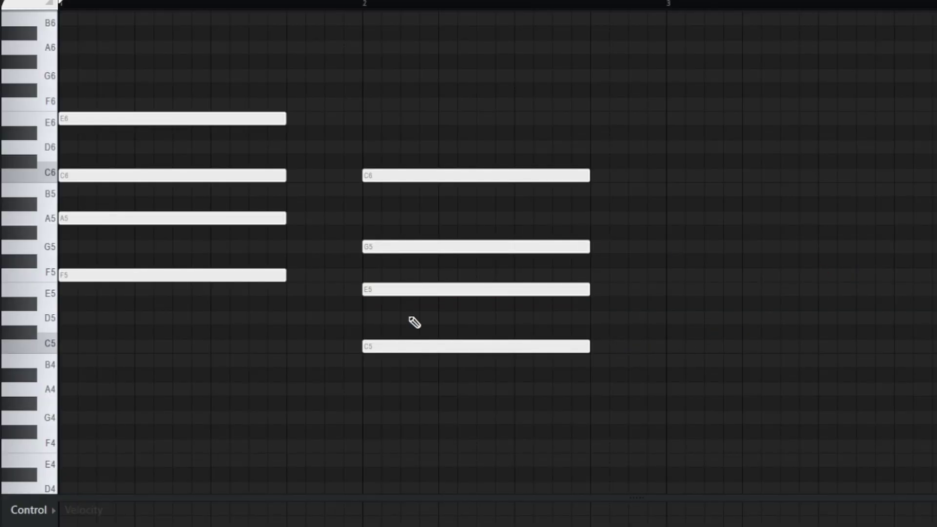
left_click_drag(579, 336, 425, 134)
left_click(455, 304)
left_click_drag(428, 178, 561, 178)
key("ctrl+z")
left_click(446, 253, "ctrl")
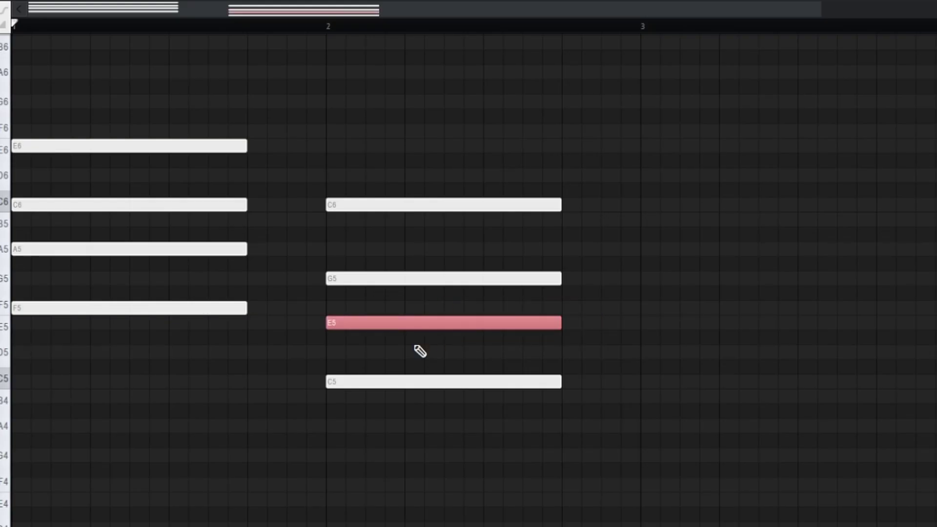
key("ctrl+Up")
Step: Lengthen the bass notes F5 and C5 to the ends of bars 1 and 2, and play the pattern
left_click(765, 333)
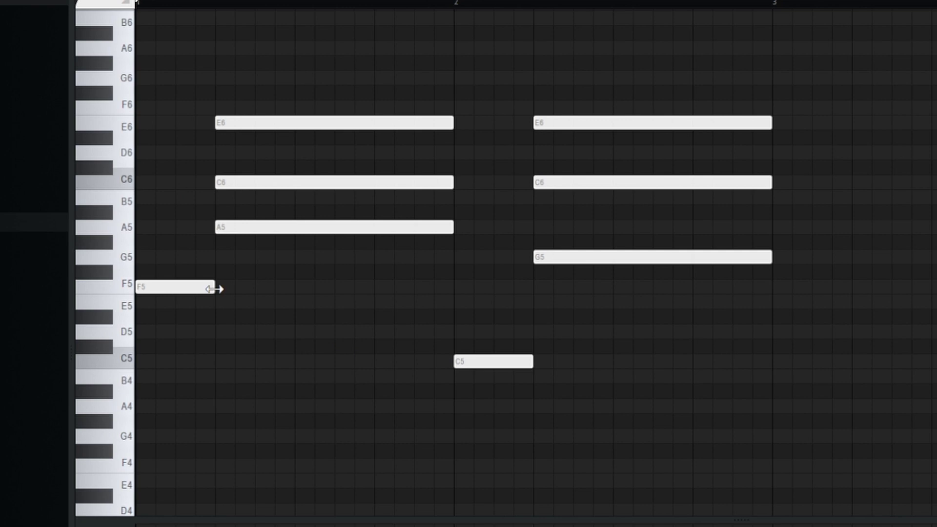
left_click_drag(217, 288, 443, 306)
left_click_drag(532, 364, 763, 369)
key("space")
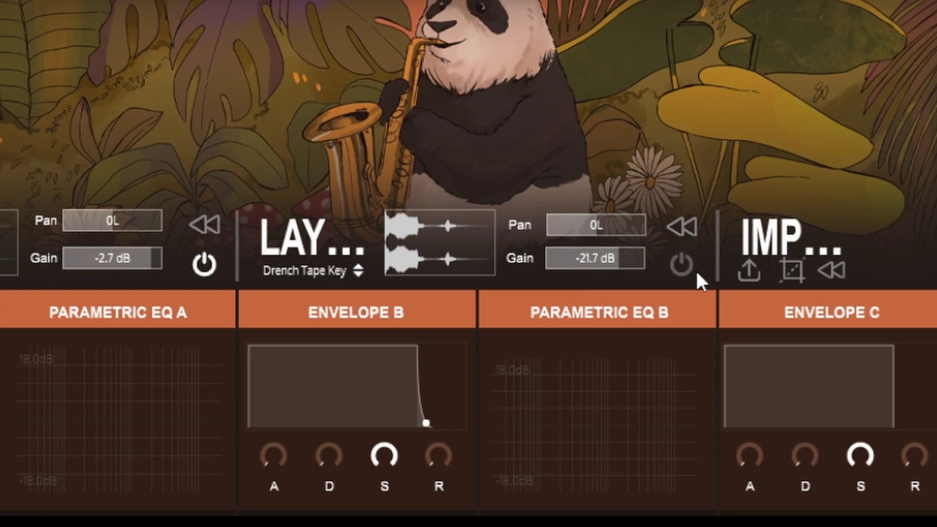
Step: Turn on Layer B and set its instrument to Cozy Felt
left_click(682, 266)
left_click(340, 276)
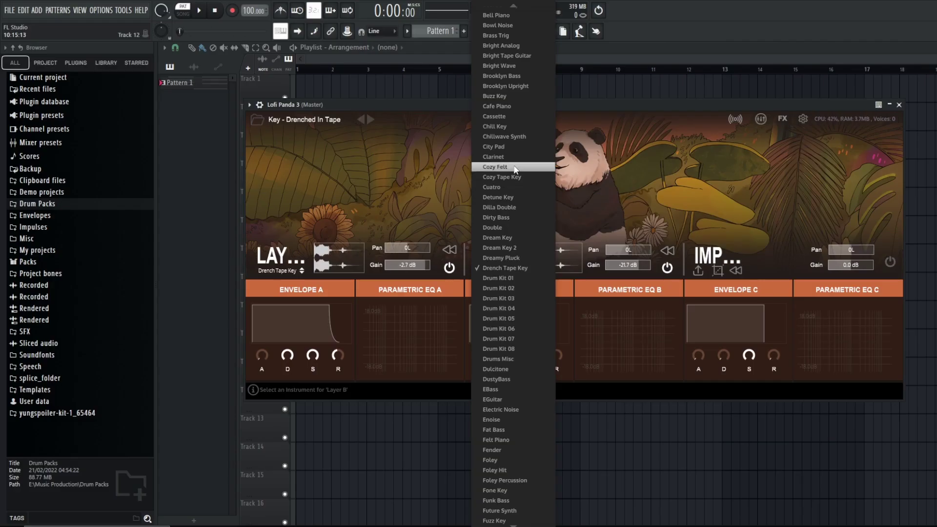
left_click(468, 125)
Step: Set Layer B's gain to -14.2 dB and its pan to -30L while the pattern plays
key("space")
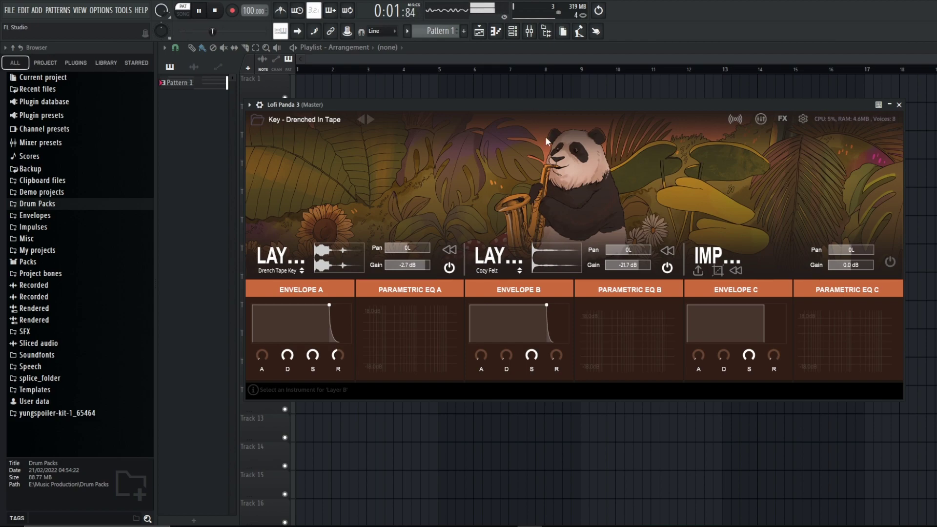
left_click_drag(628, 264, 629, 277)
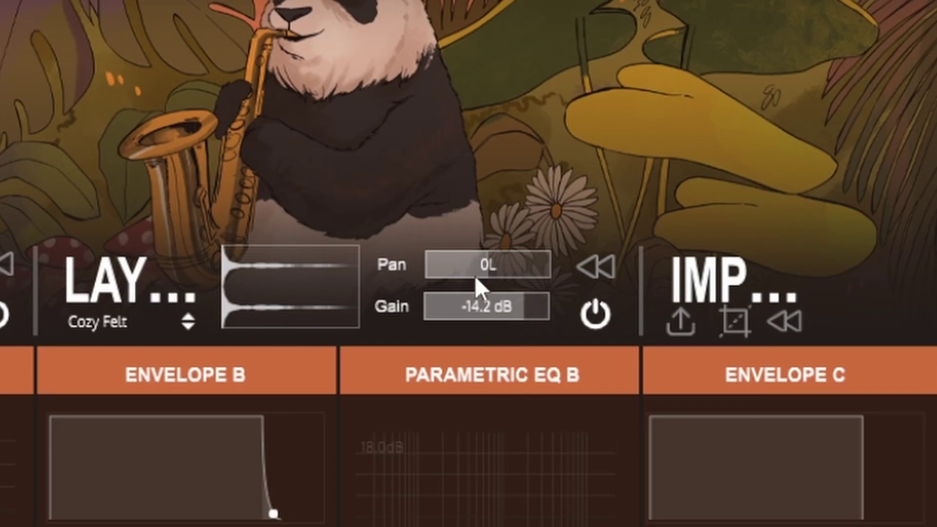
mouse_move(475, 276)
left_mouse_down()
mouse_move(453, 271)
mouse_move(465, 268)
left_mouse_up()
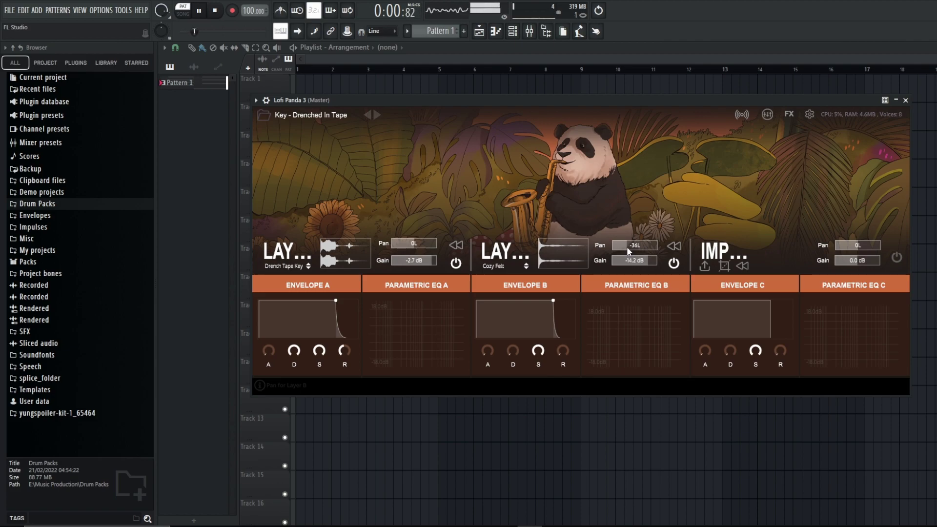
left_click_drag(626, 247, 628, 247)
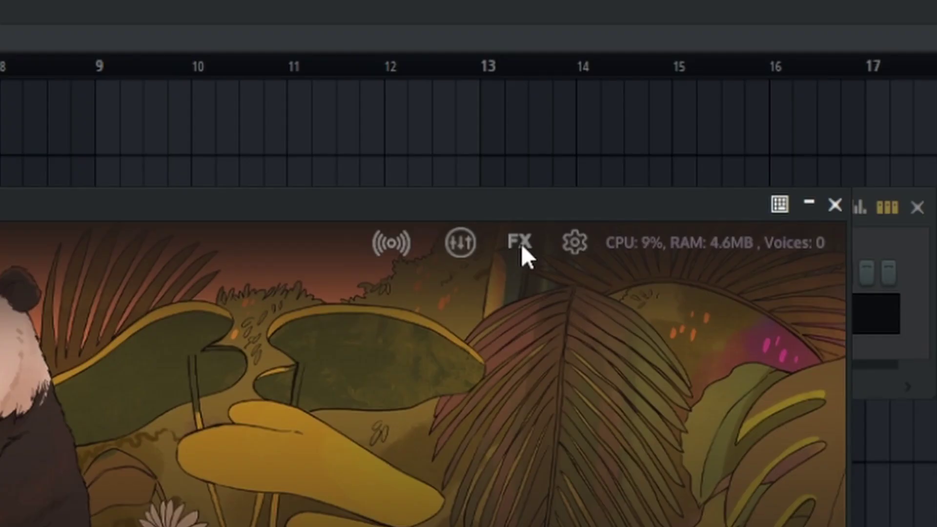
Step: Turn on the Reverb effect, adjust its wet level, and return from the plugin's settings pages
left_click(520, 243)
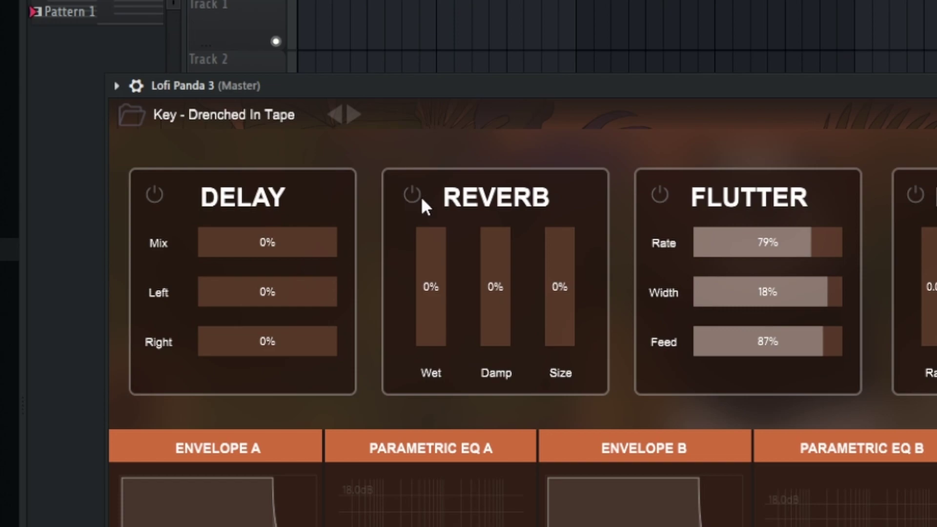
left_click(412, 195)
left_click_drag(430, 227, 443, 271)
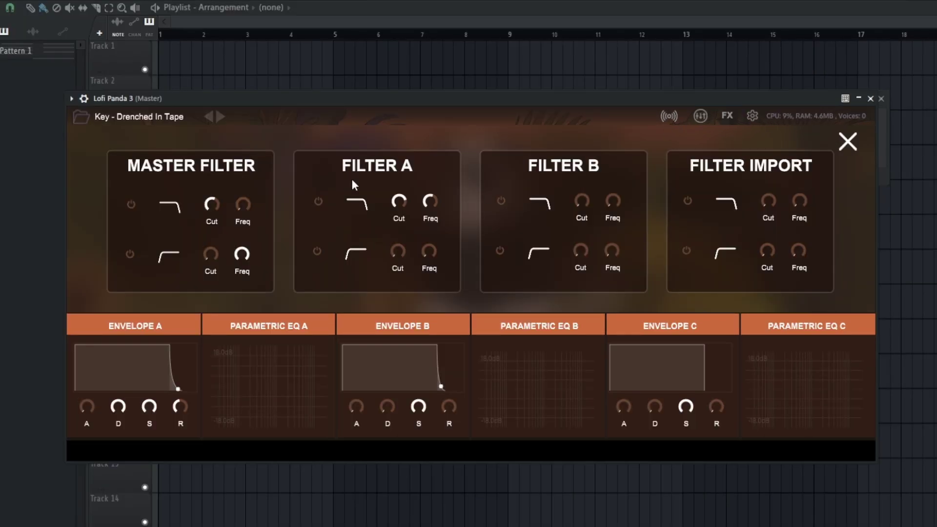
left_click(847, 142)
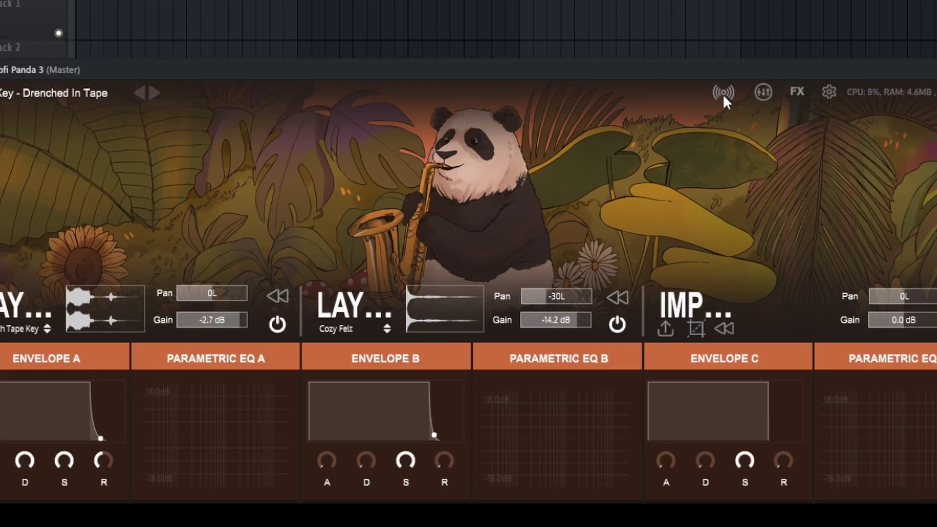
left_click(668, 116)
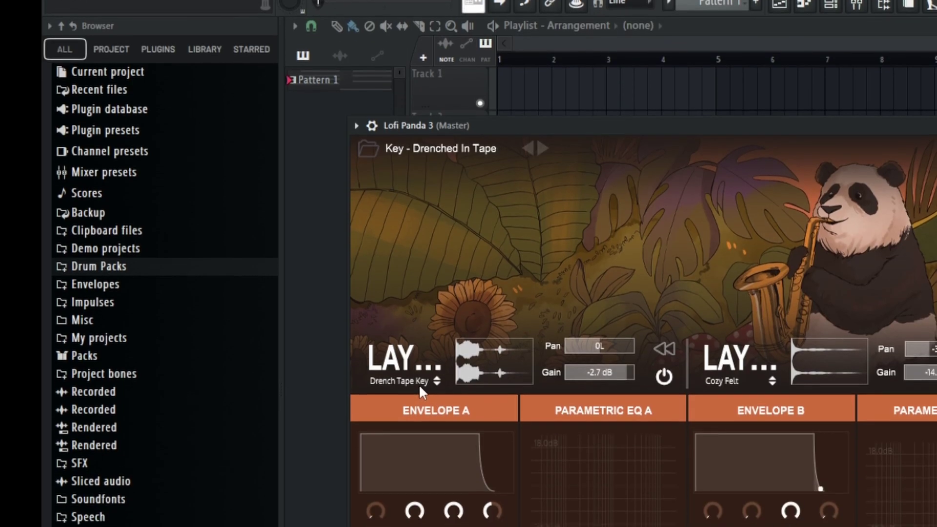
Step: Clone the Lofi Panda 3 channel in the channel rack
left_click(233, 278)
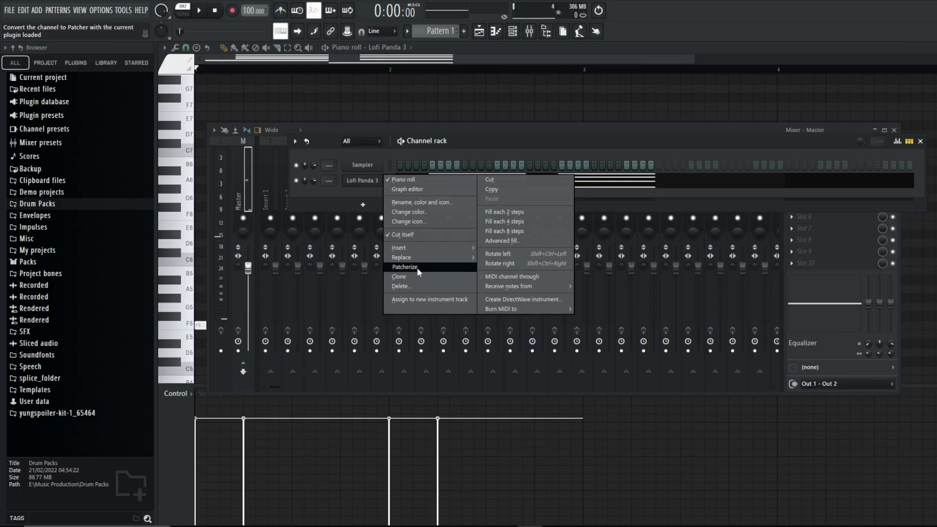
left_click(417, 267)
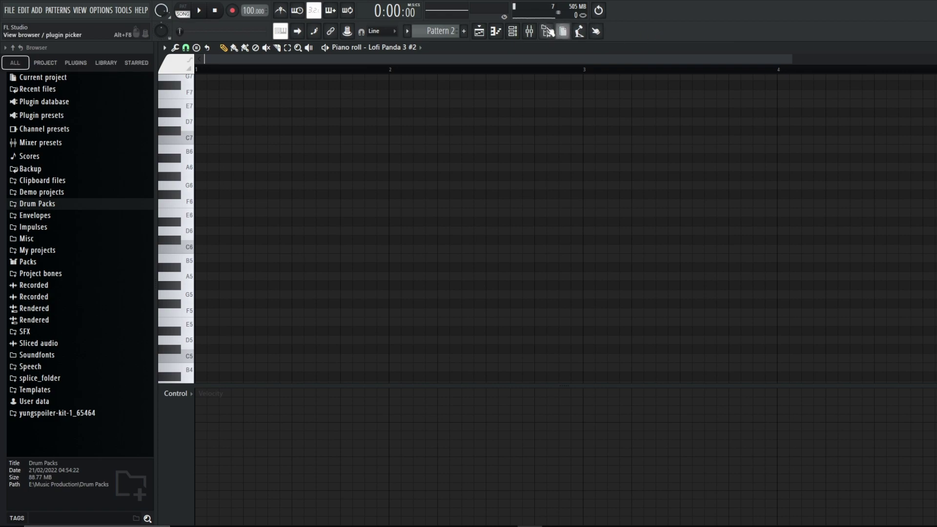
Step: Add an F7 note between the A7 and E7 melody notes in bar 1 of Pattern 2 and play it
scroll(348, 168, "up", 3)
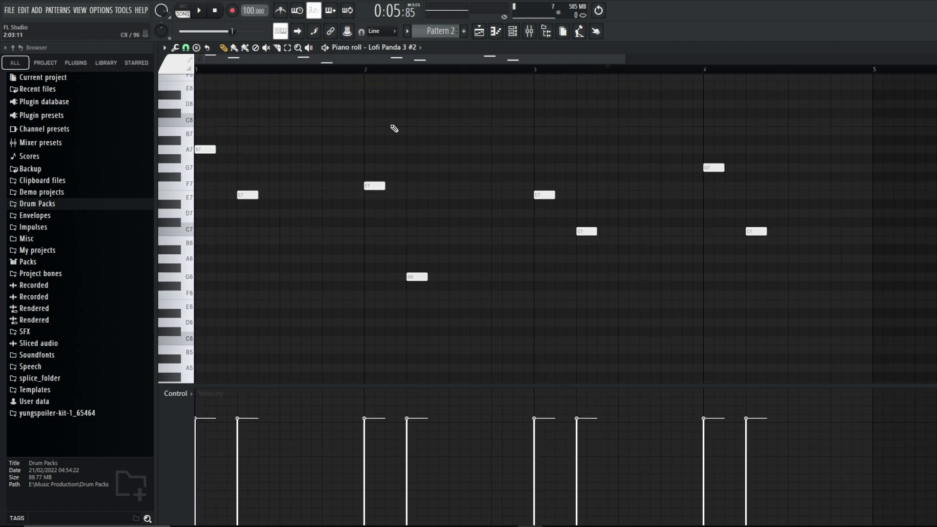
scroll(299, 163, "up", 3)
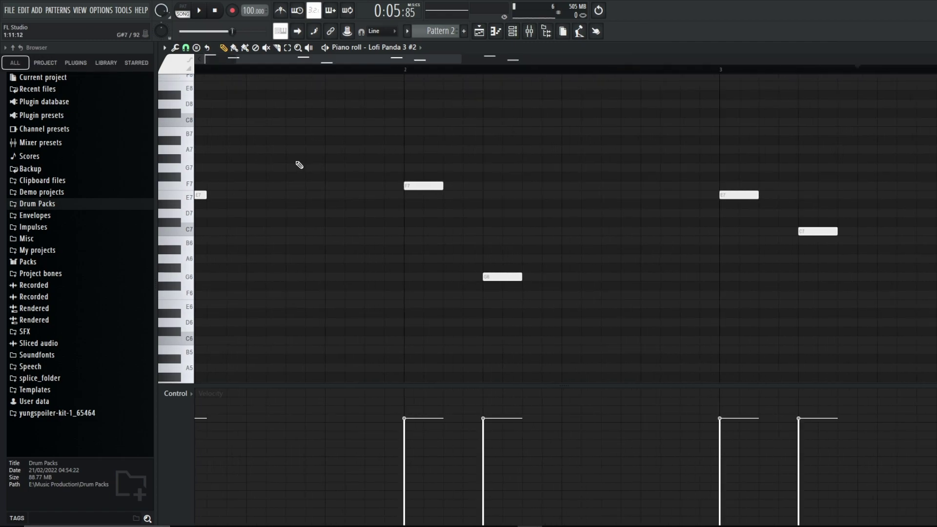
scroll(722, 244, "up", 4)
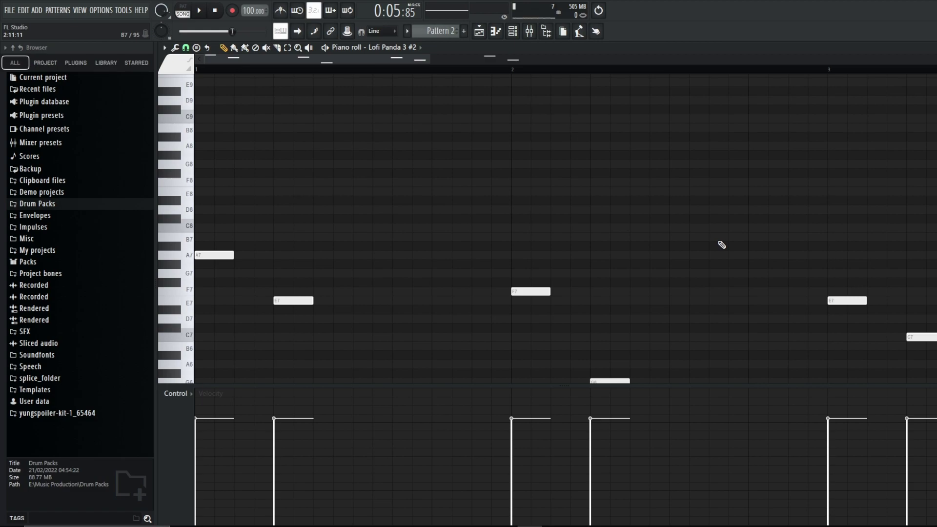
scroll(638, 218, "down", 2)
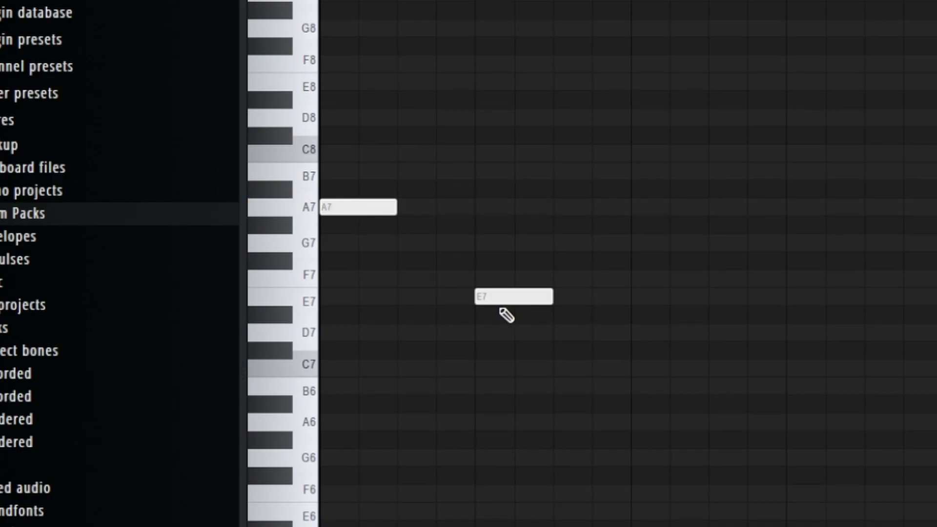
left_click(279, 246)
left_click(236, 237)
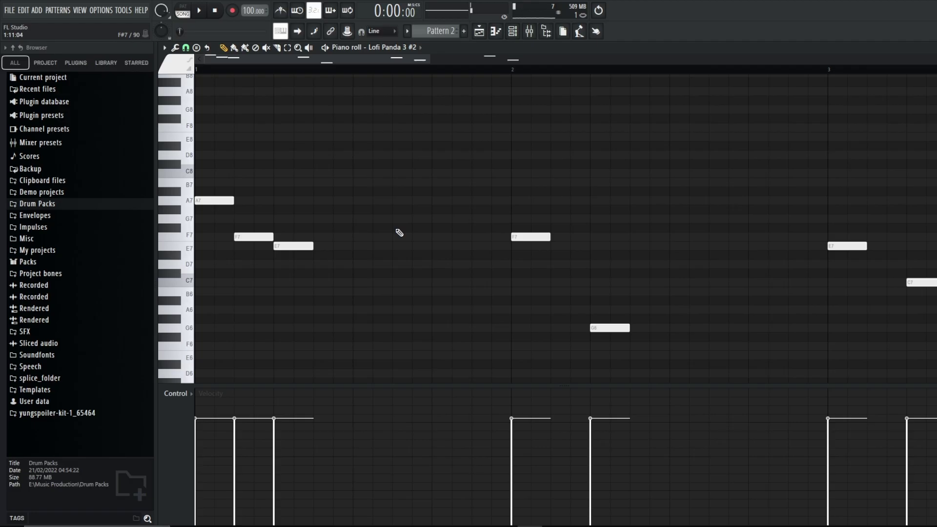
key("space")
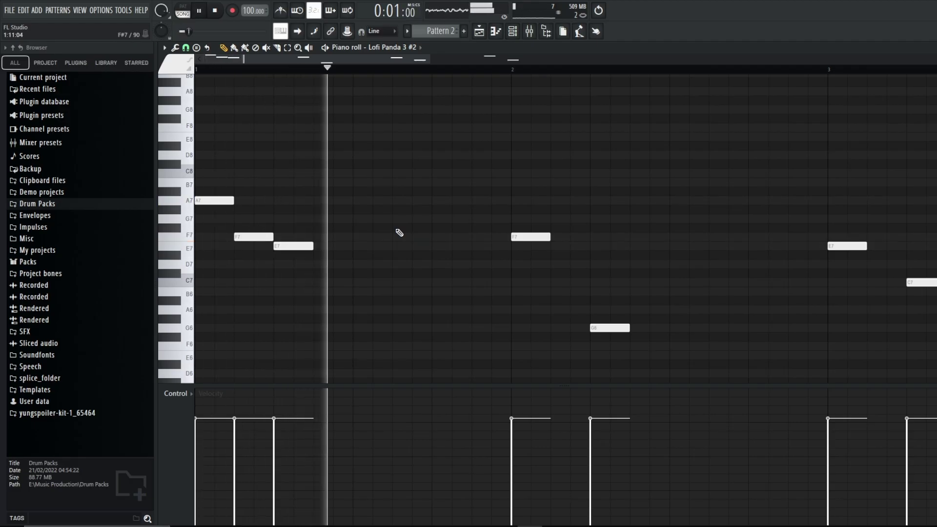
Step: Move the bar 2 melody note between F7 and G6 down to C7 while listening to the pattern
key("space")
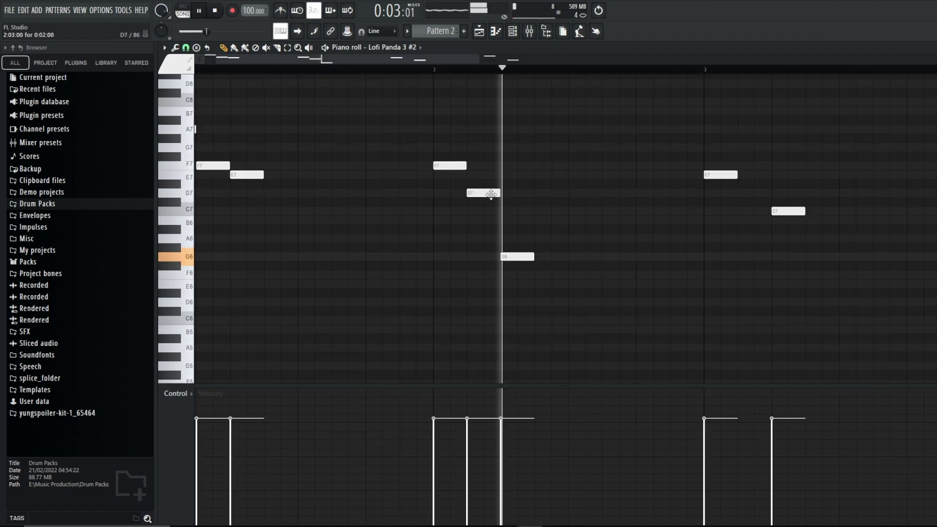
left_click_drag(487, 192, 489, 217)
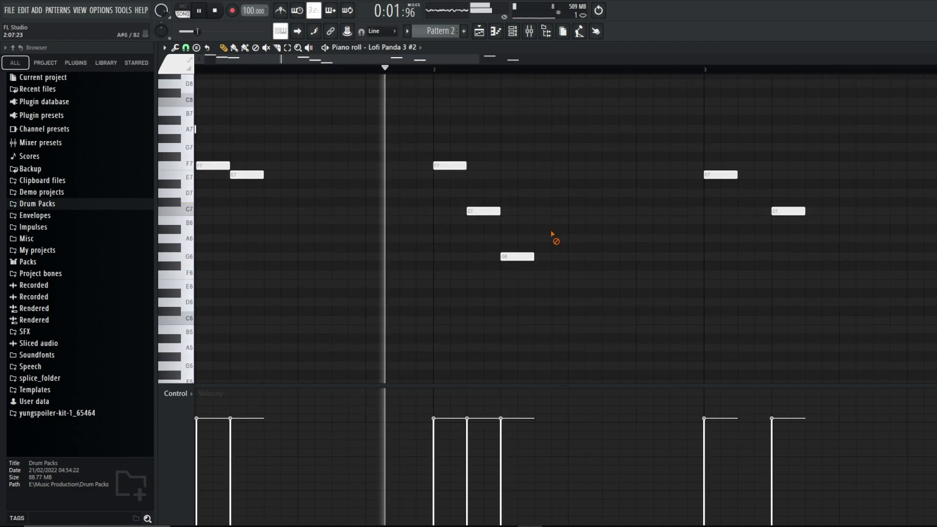
key("space")
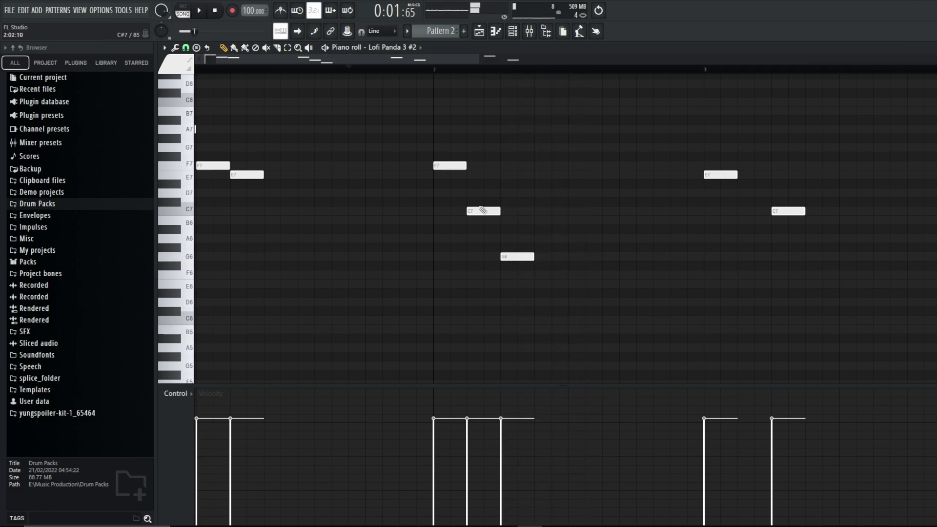
Step: Try a D7 note between E7 and C7 in bar 3, play it back, and undo it
scroll(483, 247, "right", 5)
scroll(470, 90, "up", 2)
left_click(483, 71)
scroll(458, 224, "down", 1)
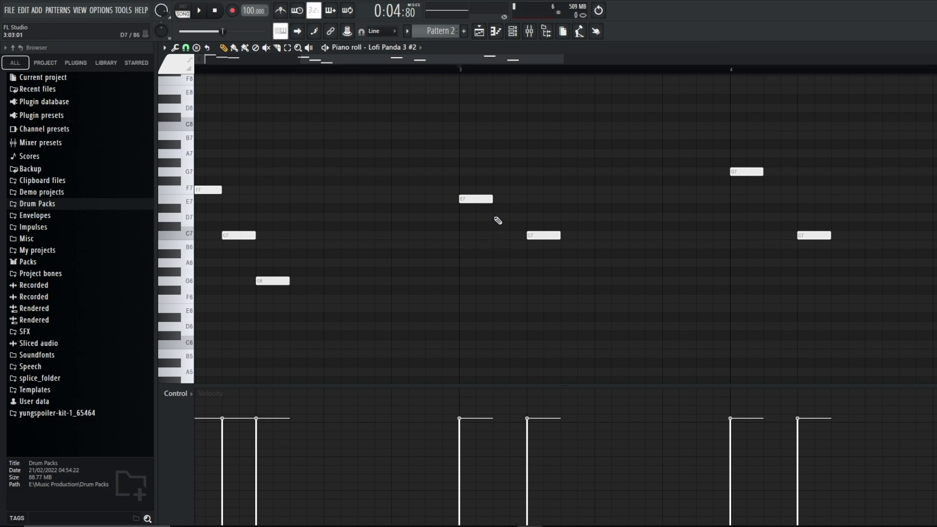
left_click(497, 218)
key("space")
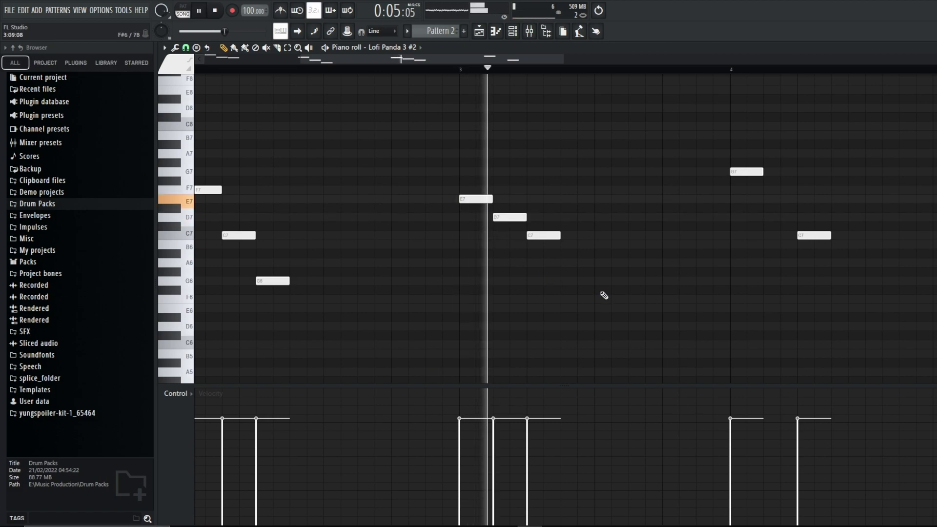
key("space")
key("ctrl+z")
Step: Add an A6 note between E7 and C7 in bar 3 and play that section
left_click(496, 264)
key("space")
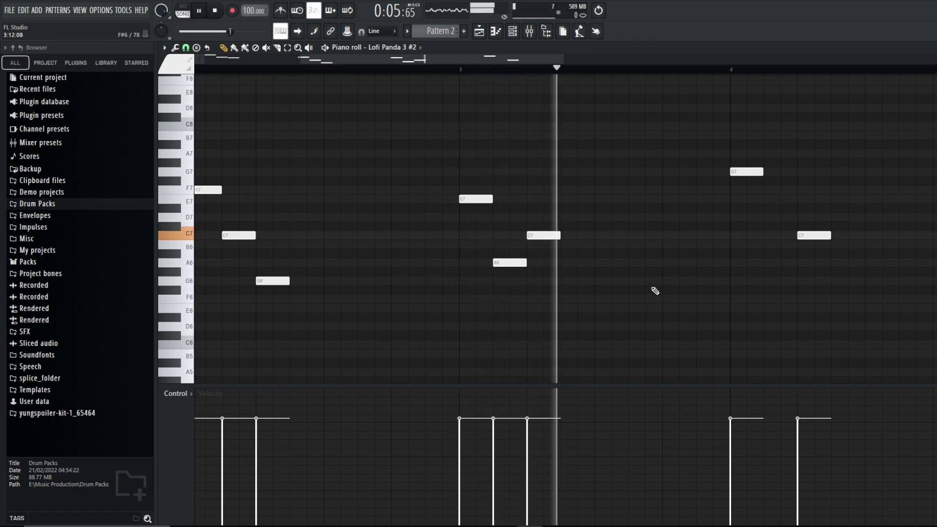
key("space")
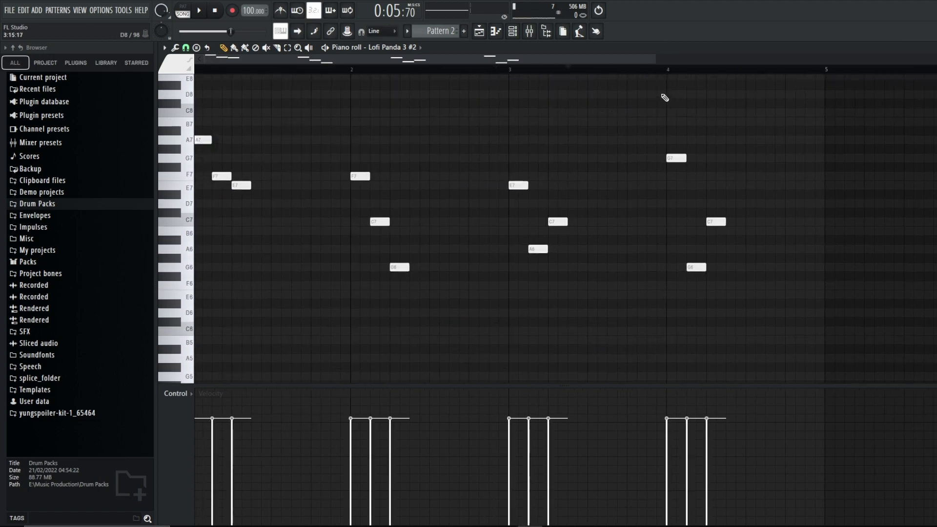
scroll(664, 96, "up", 3)
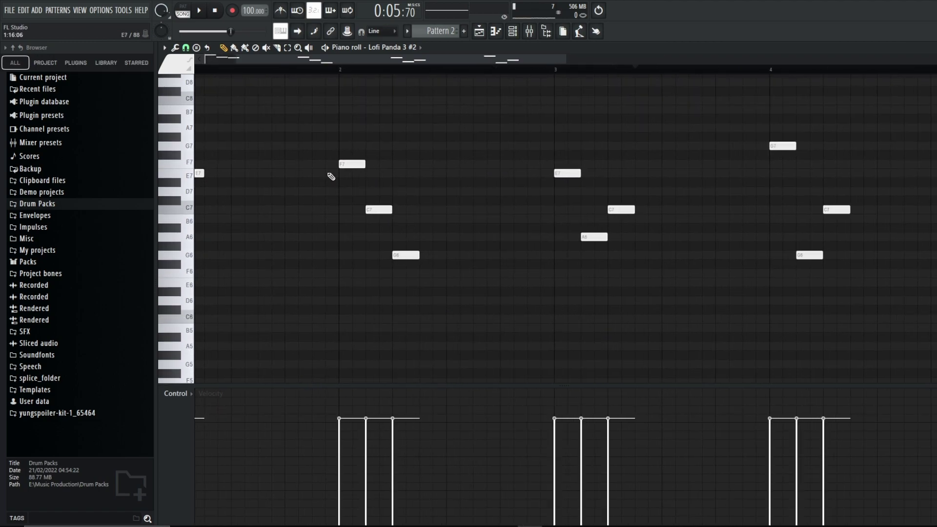
scroll(488, 115, "down", 3)
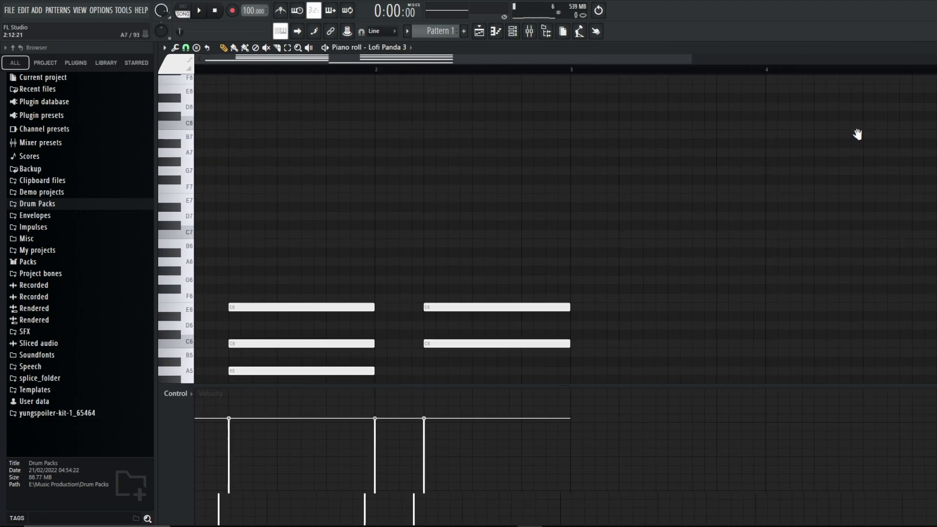
Step: Select the F5 and C5 root notes beneath the Pattern 1 chords
scroll(473, 265, "down", 5)
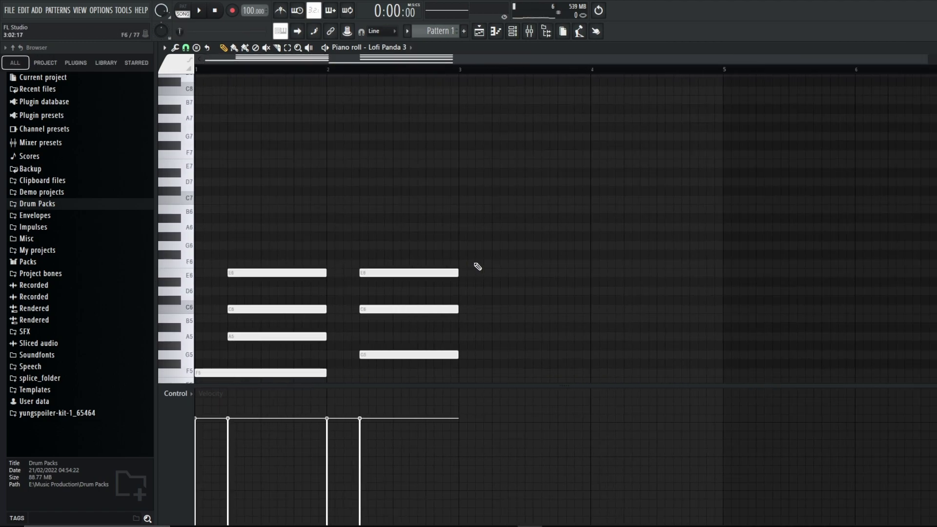
scroll(444, 303, "up", 3)
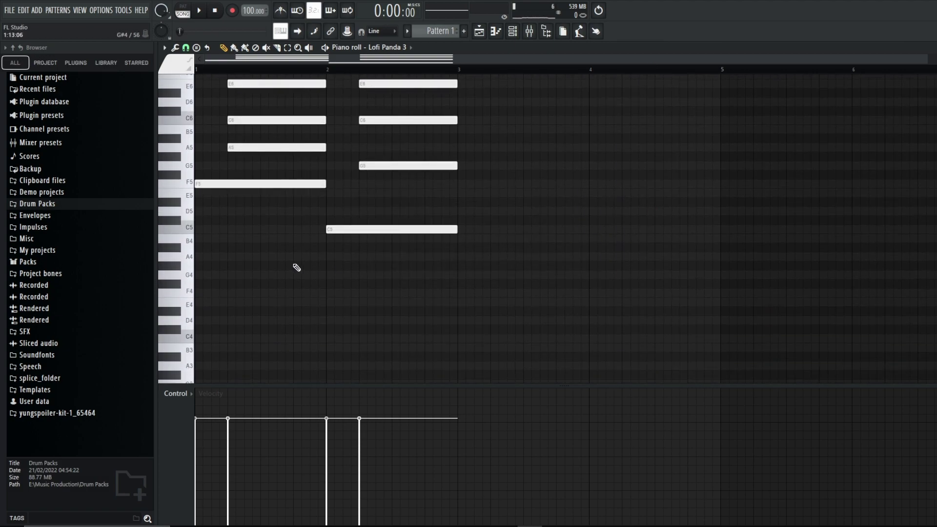
scroll(592, 278, "up", 3)
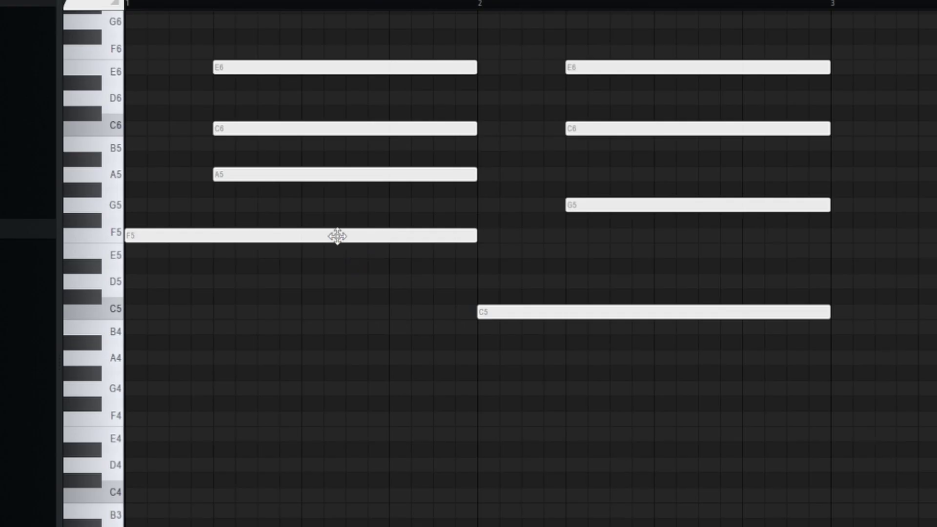
left_click_drag(321, 205, 491, 284)
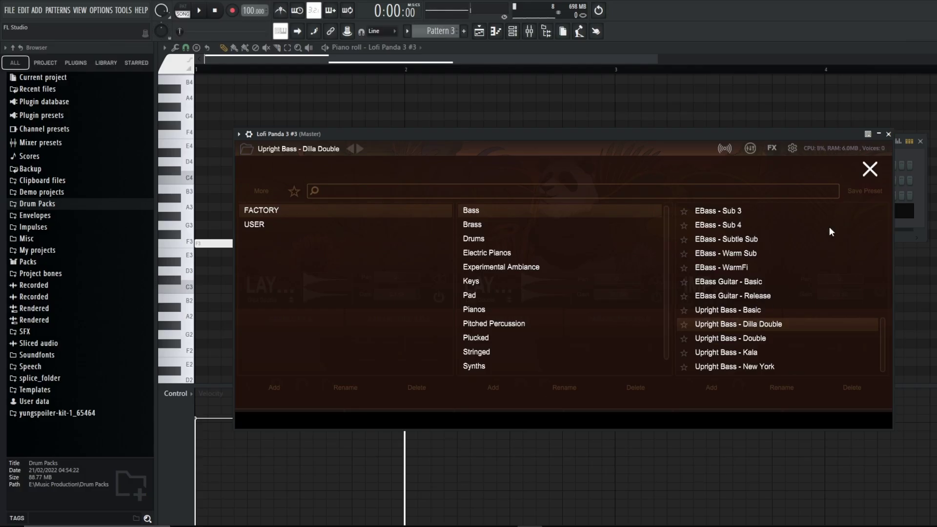
Step: Close the preset browser and plugin window of the upright bass instrument and play the Pattern 3 bass line
left_click(869, 169)
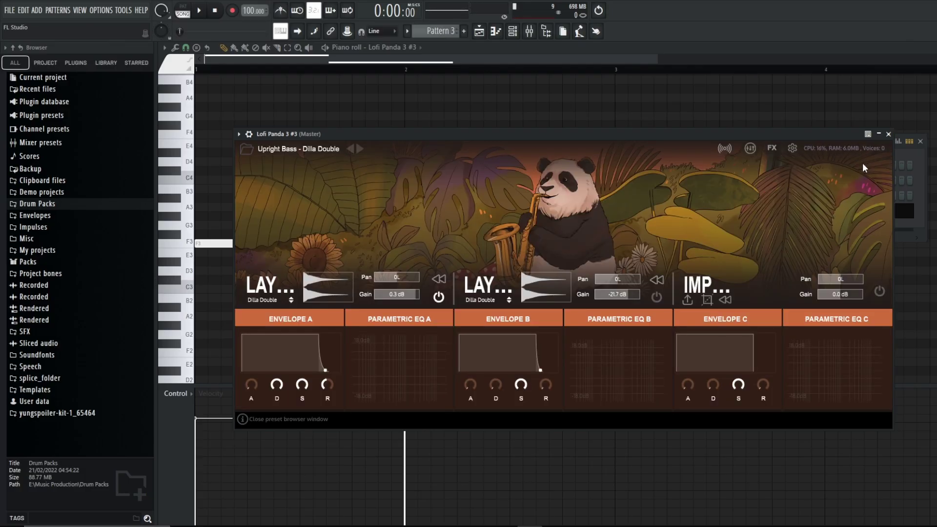
left_click(887, 134)
scroll(302, 214, "up", 2)
scroll(266, 211, "up", 1)
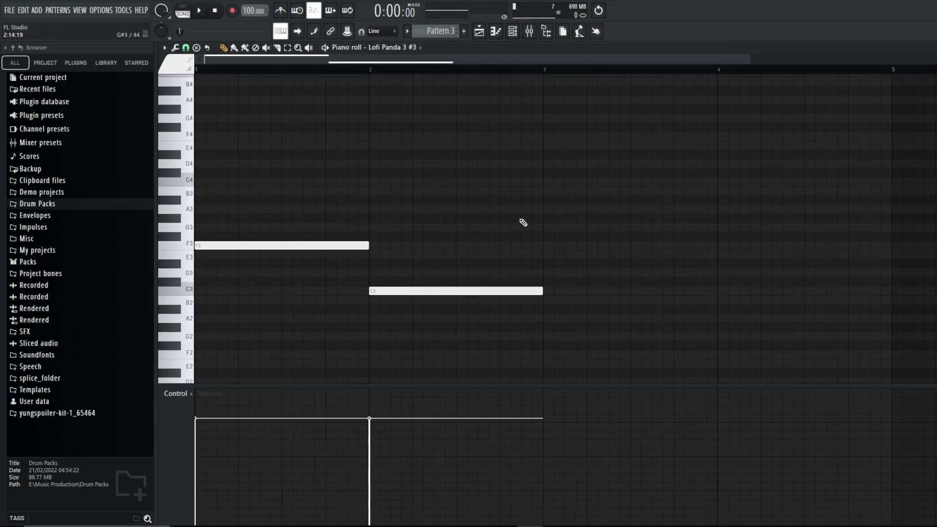
key("space")
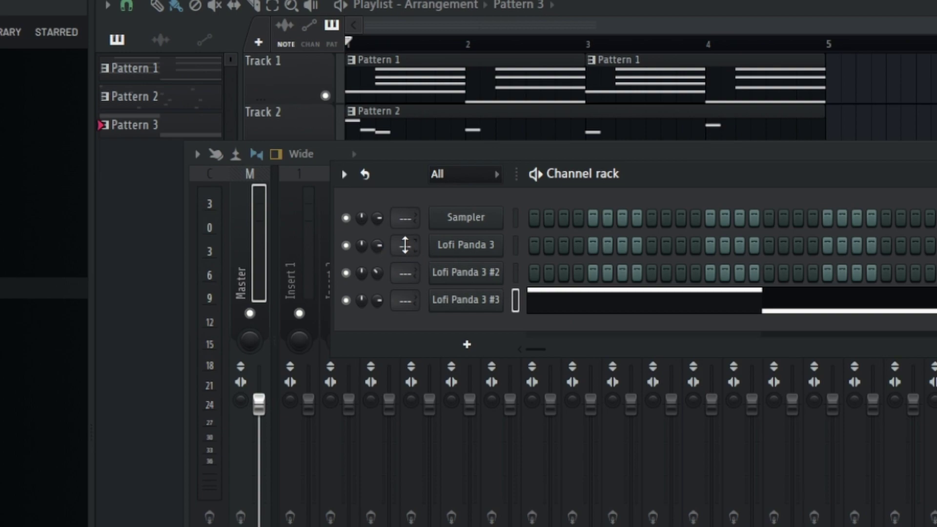
Step: Route Lofi Panda 3 and Lofi Panda 3 #2 to mixer Insert 1, and Lofi Panda 3 #3 to Insert 2
scroll(409, 246, "up", 1)
scroll(411, 271, "up", 1)
scroll(412, 299, "up", 1)
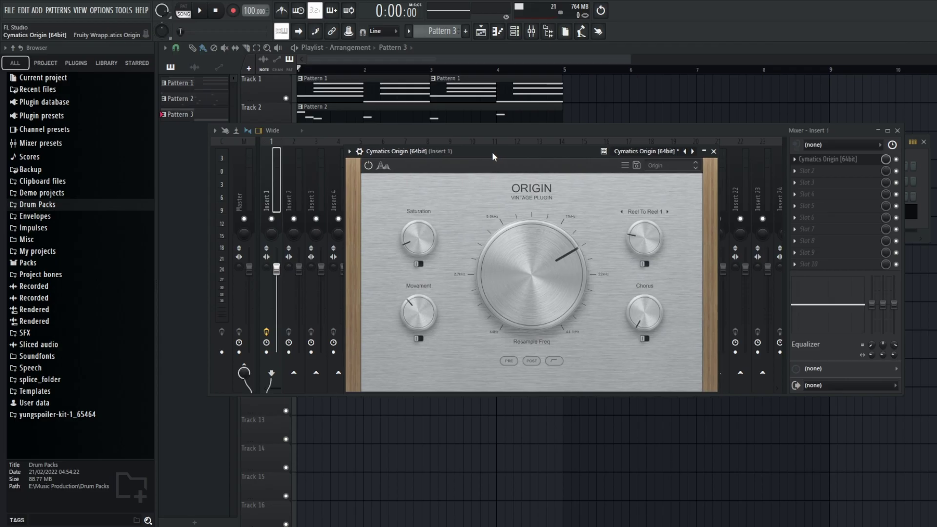
Step: Load the factory Lofi preset in Cymatics Origin on Insert 1 and play the arrangement with Track 3 muted and unmuted
left_click(667, 165)
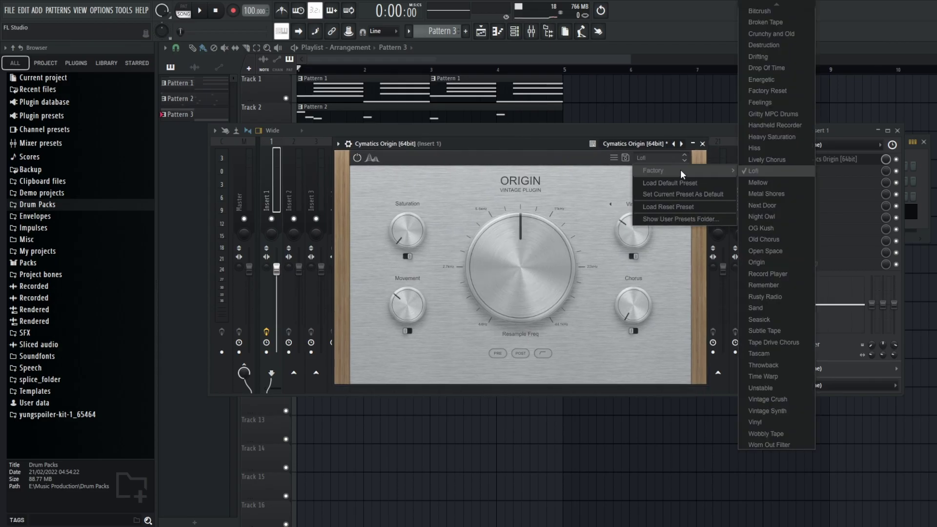
left_click(500, 139)
left_click_drag(501, 139, 510, 145)
key("space")
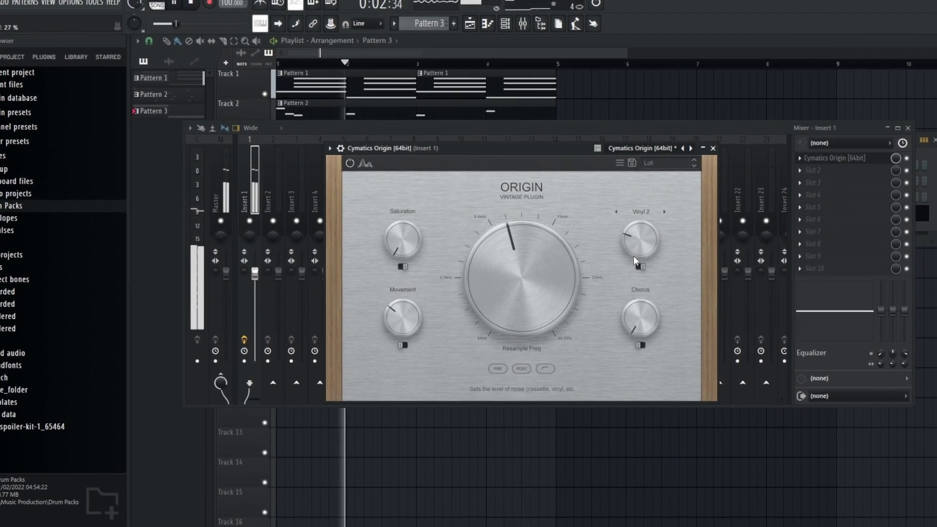
left_click(264, 153)
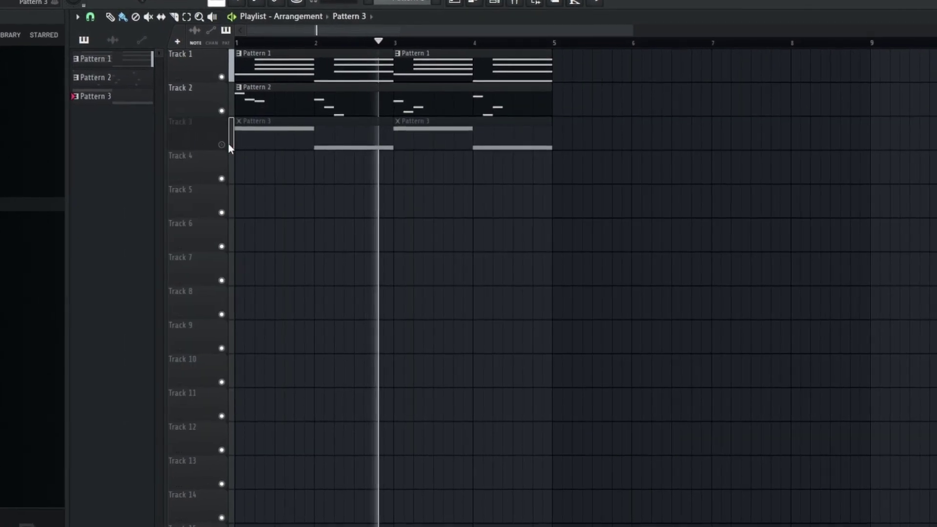
left_click(222, 145)
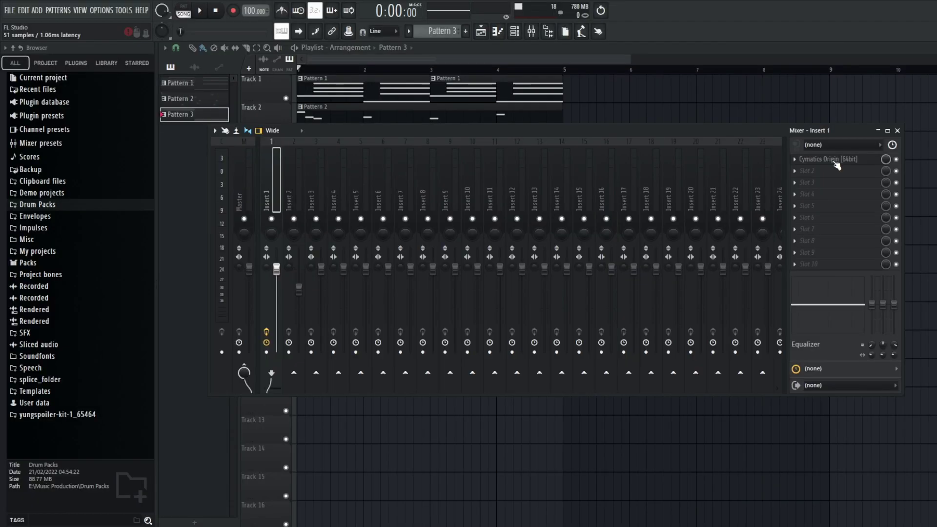
Step: Select Insert 2, close the mixer, and create Pattern 4 for the drums
left_click(300, 179)
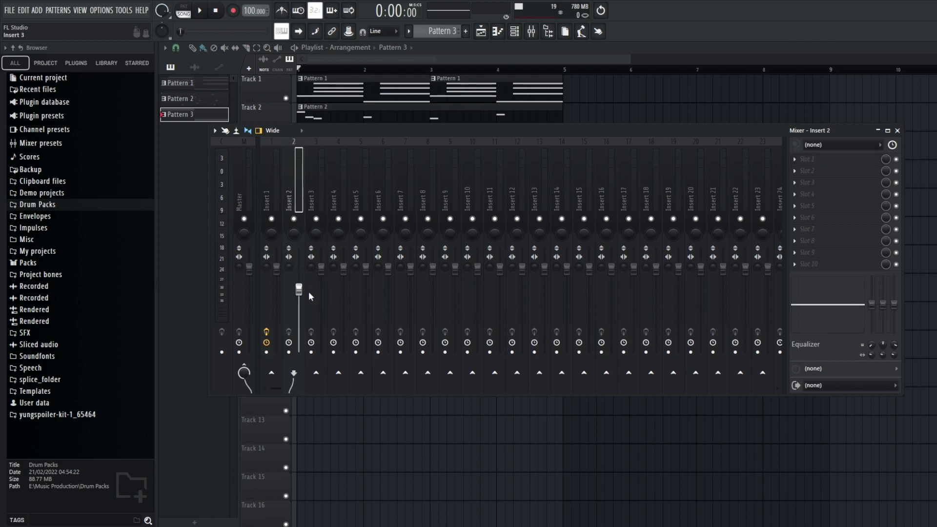
key("F9")
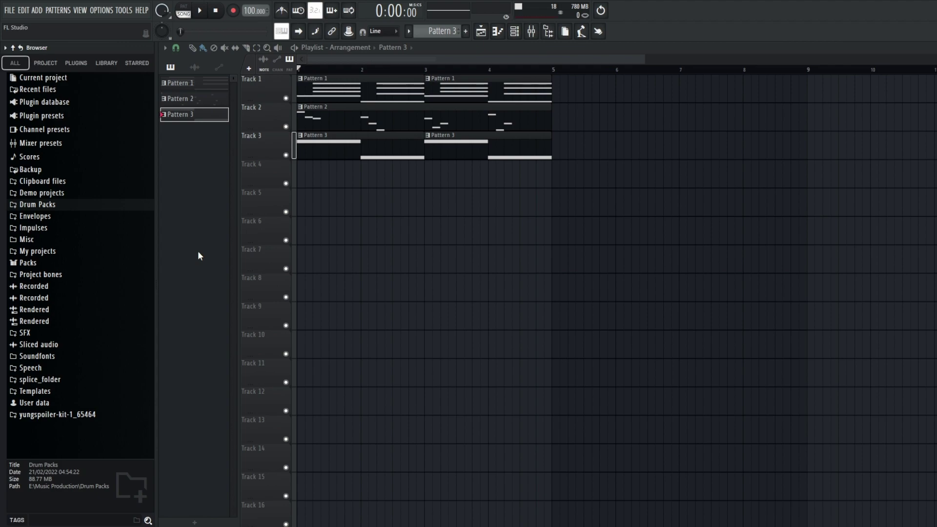
key("F4")
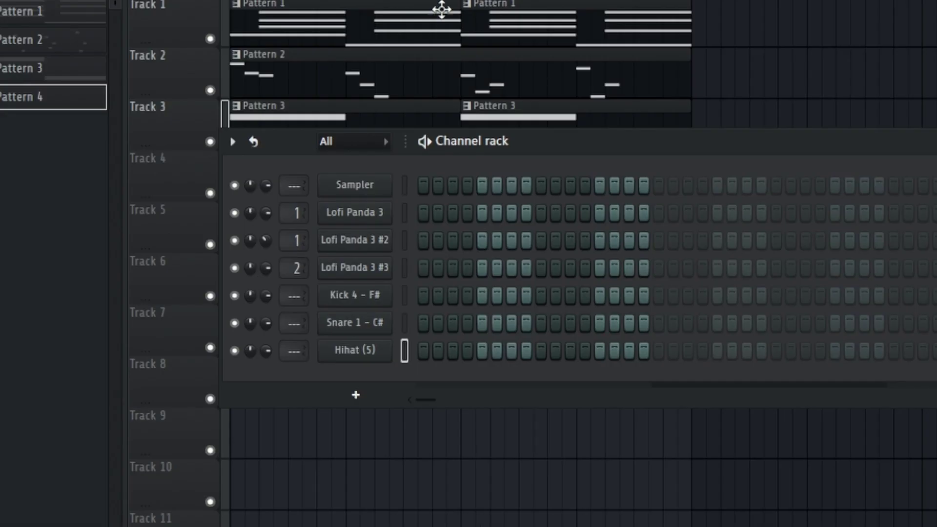
Step: Fill the Hihat (5) channel every 4 steps in Pattern 4 and place snare hits on steps 5 and 13
right_click(362, 352)
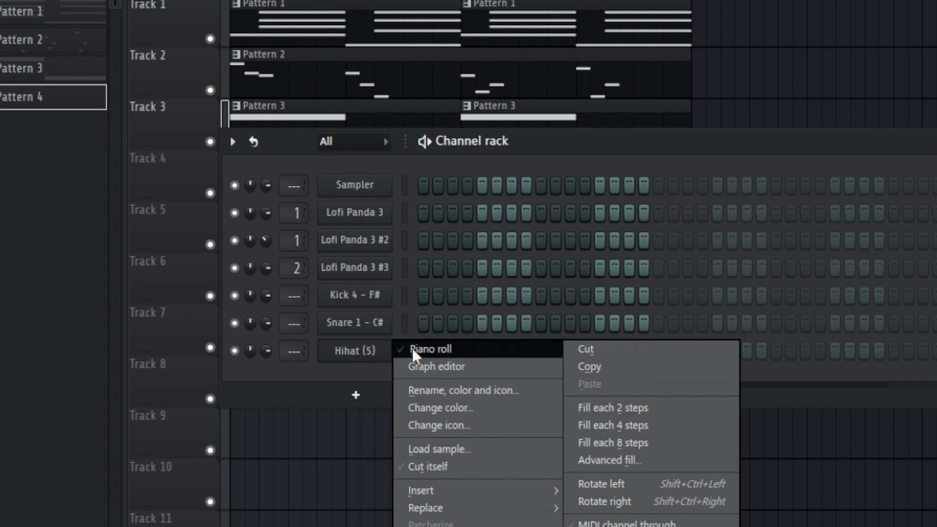
left_click(674, 427)
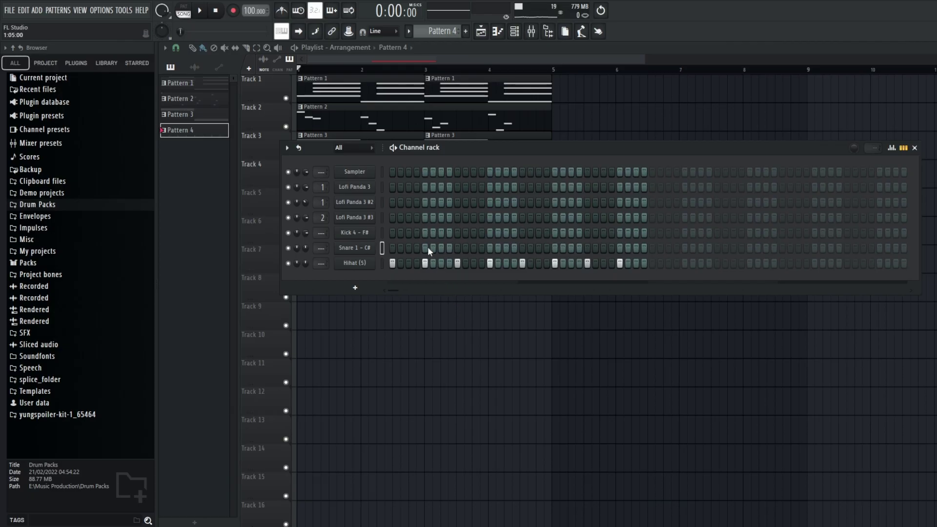
left_click(424, 247)
left_click(489, 248)
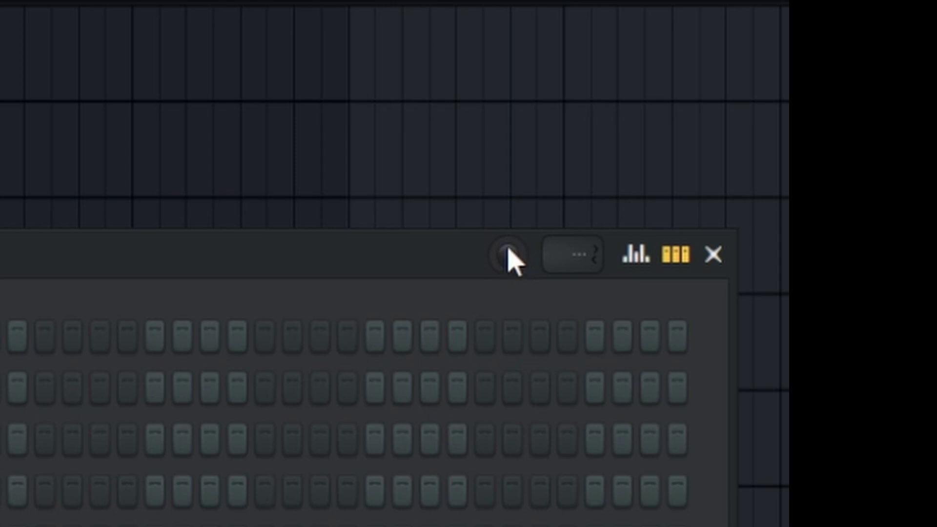
Step: Raise the channel rack's swing amount and play the arrangement with the drums
left_click_drag(507, 247, 508, 254)
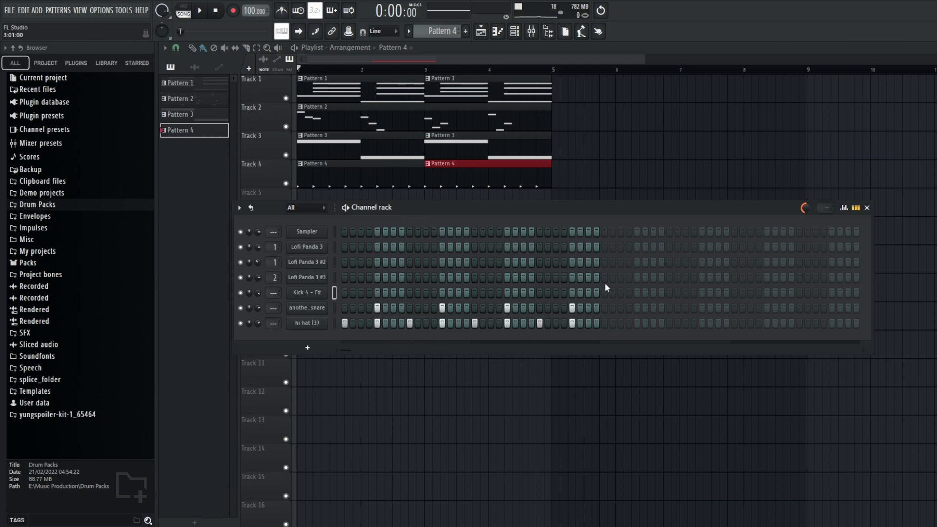
key("space")
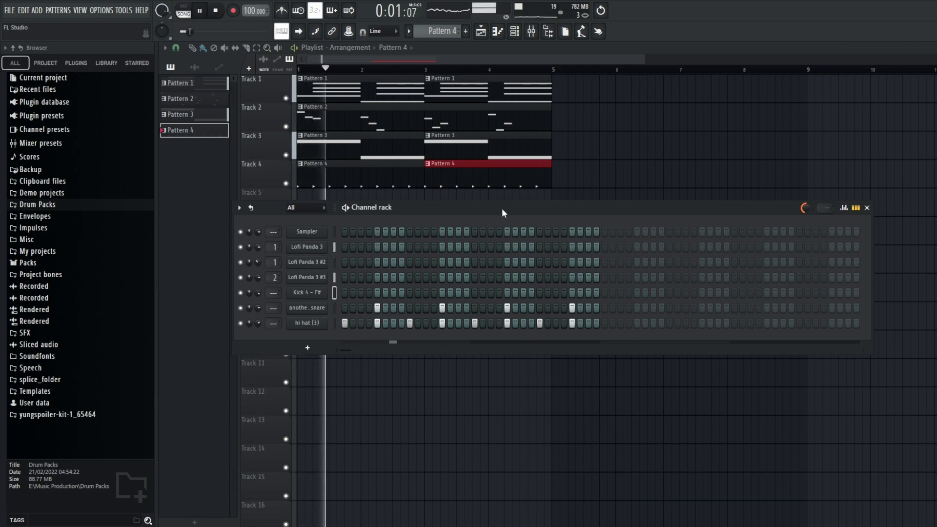
key("space")
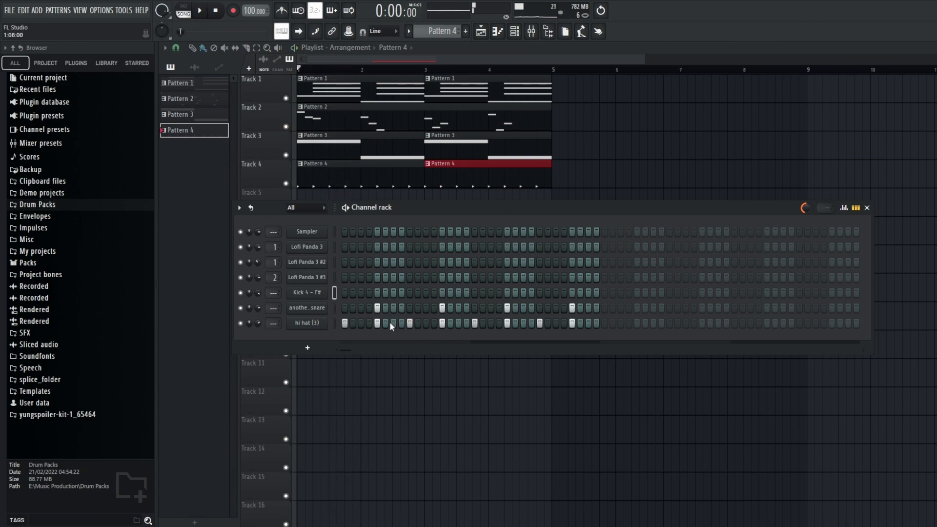
Step: Fill the Kick 4 - F# channel every 8 steps and play the arrangement
right_click(345, 291)
left_click(470, 341)
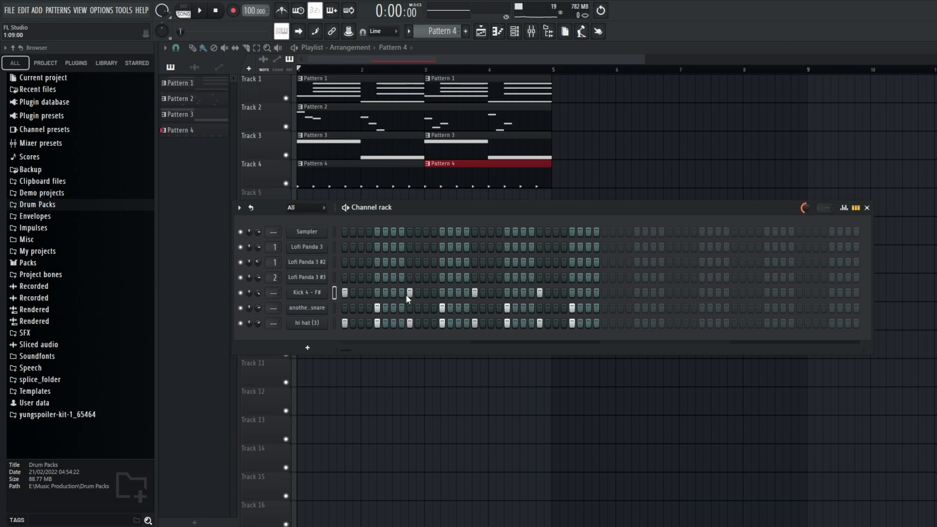
key("space")
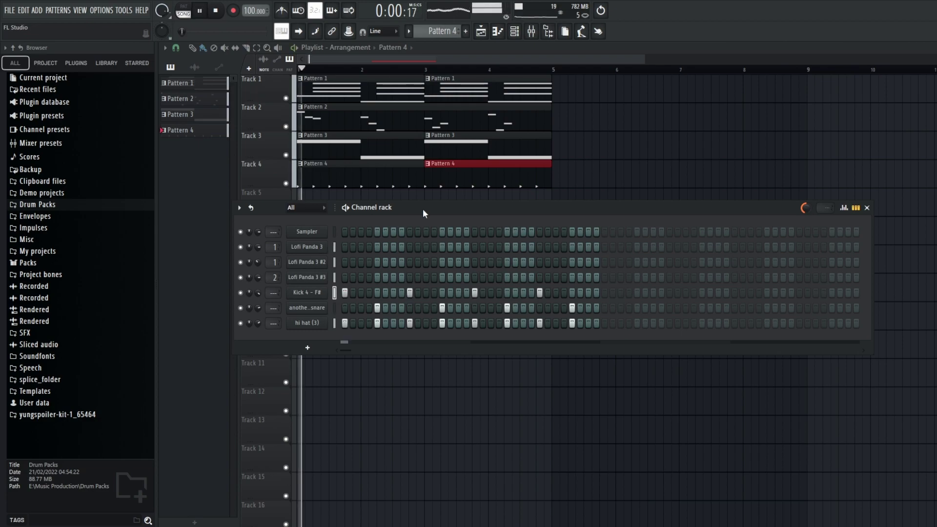
Step: Move the Kick 4 - F# hit from step 9 to step 7 and add hits on steps 11 and 16, playing between edits
key("space")
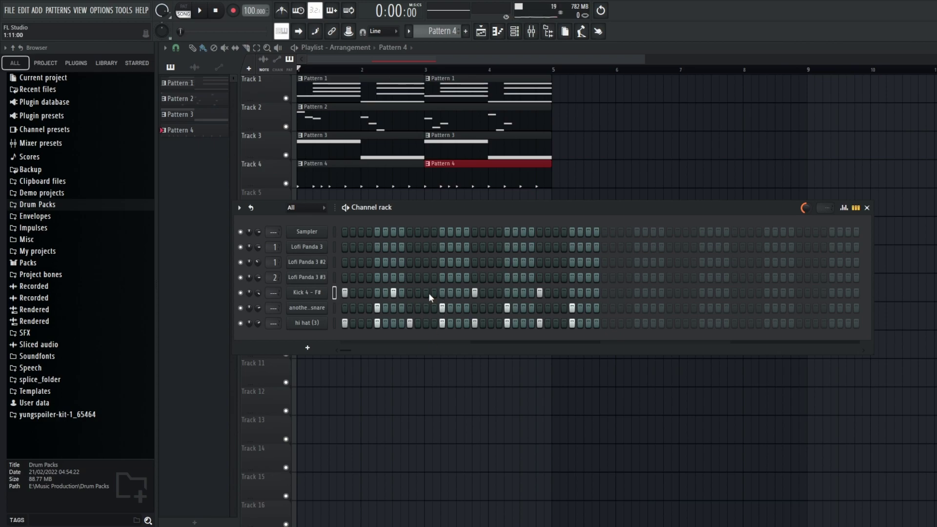
key("space")
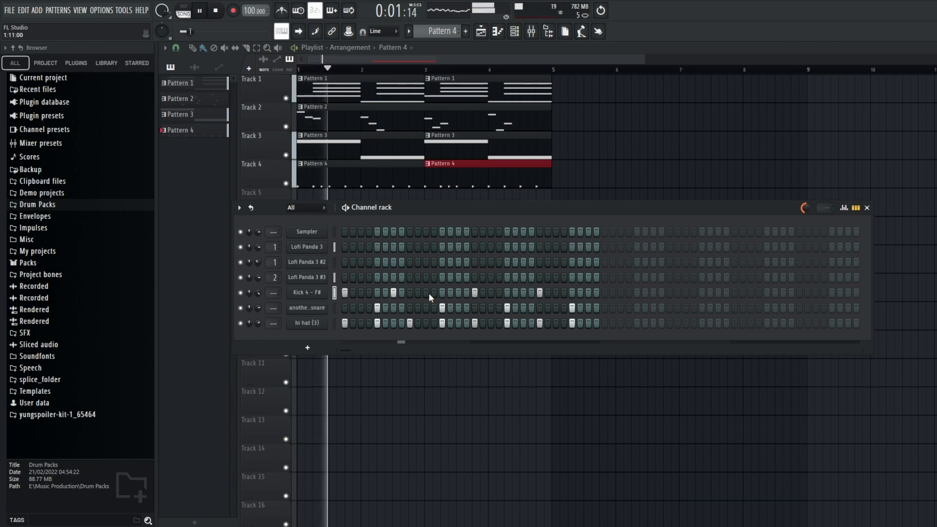
key("space")
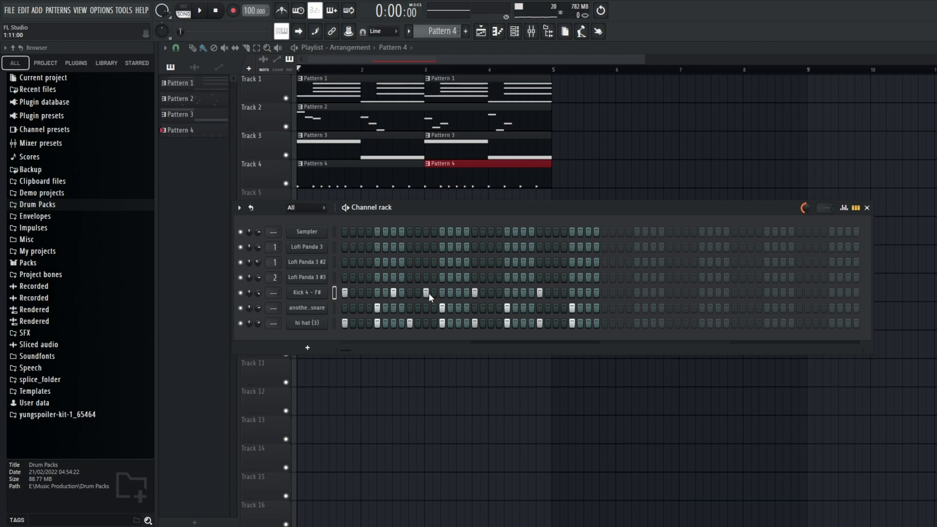
key("space")
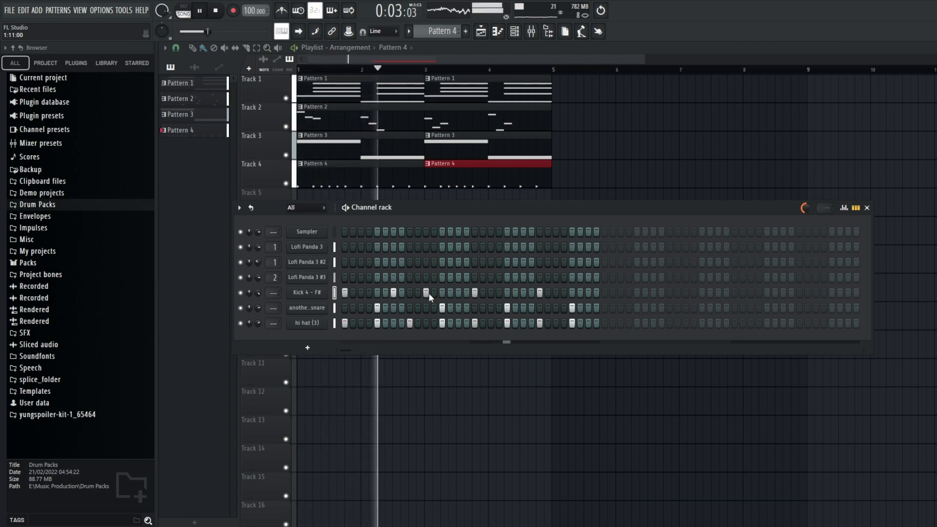
key("space")
left_click_drag(538, 212, 541, 202)
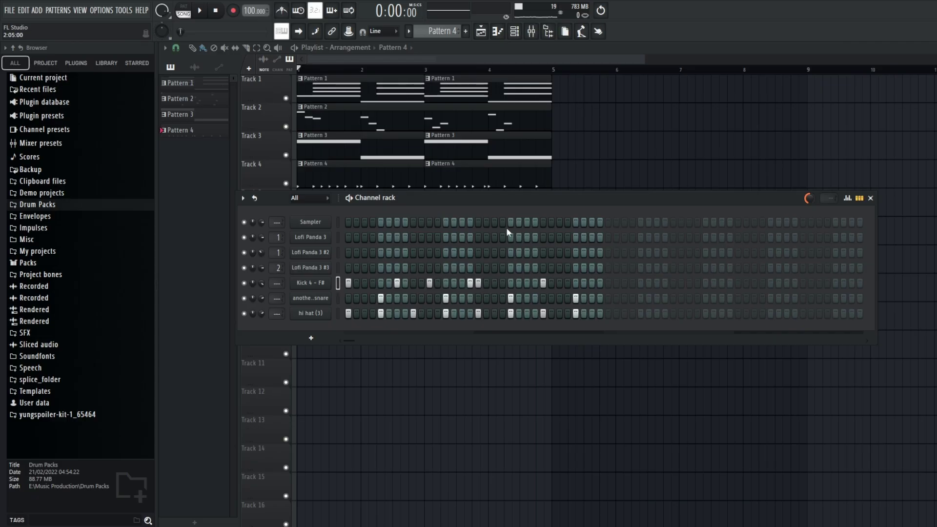
Step: Add Kick 4 - F# hits on steps 20, 23, 31 and 32, move the step 25 hit to step 27, and play the beat
key("space")
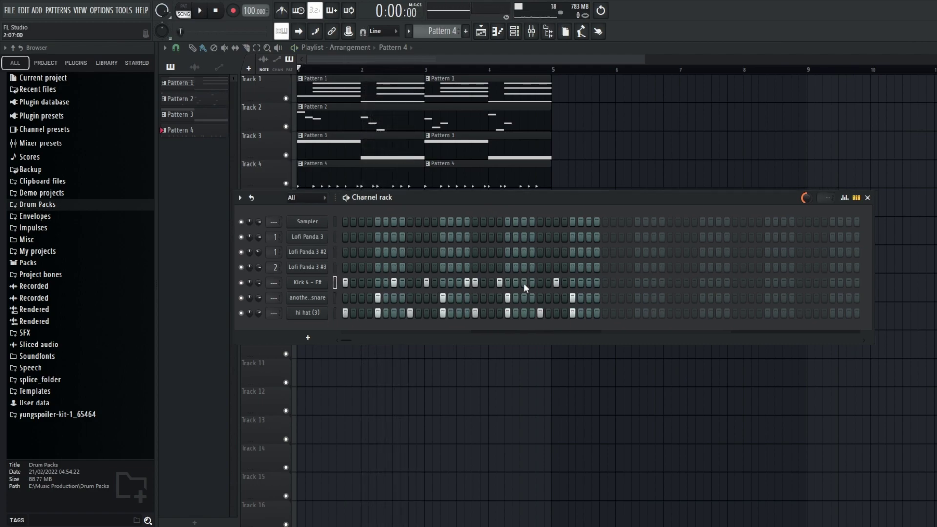
left_click(523, 283)
left_click(589, 282)
left_click(597, 283)
key("space")
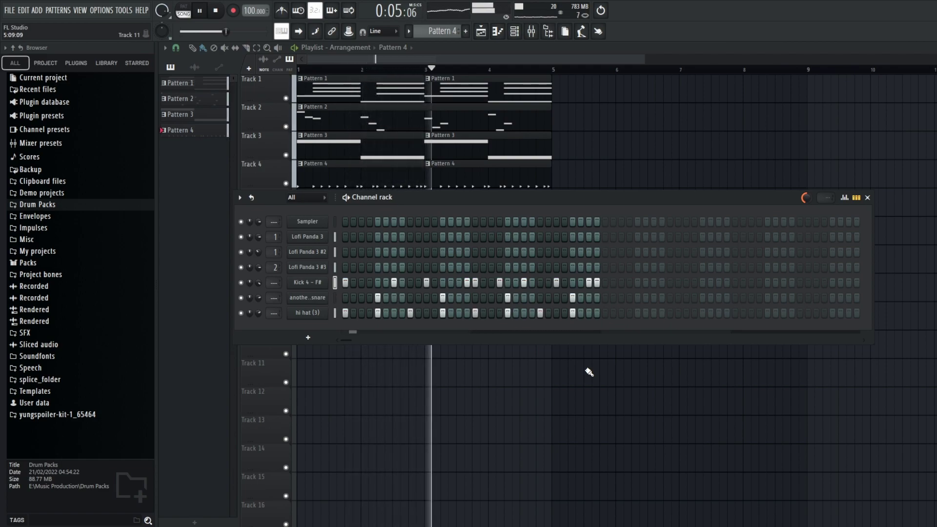
key("space")
Step: Add Cymatics Origin to the first effect slot of mixer Insert 3 and load its factory Lofi preset
key("F9")
left_click(836, 200)
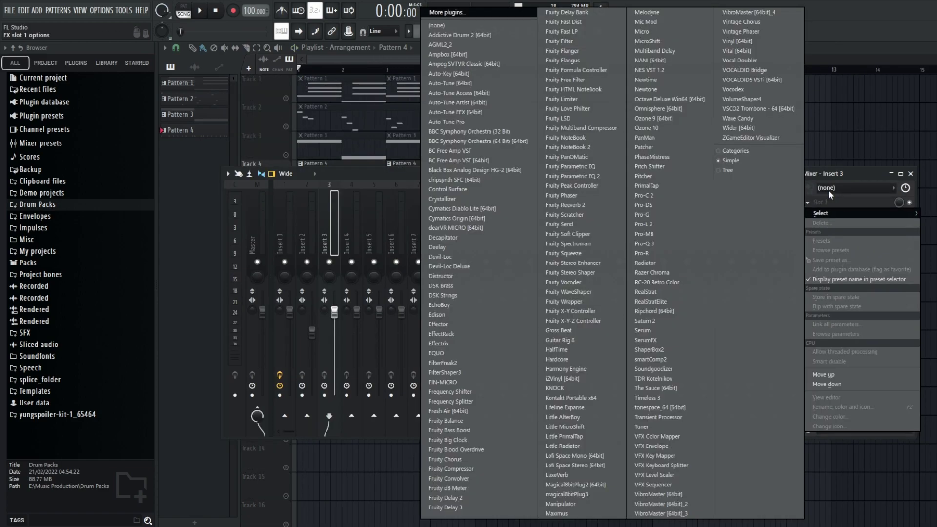
left_click(505, 207)
left_click(680, 111)
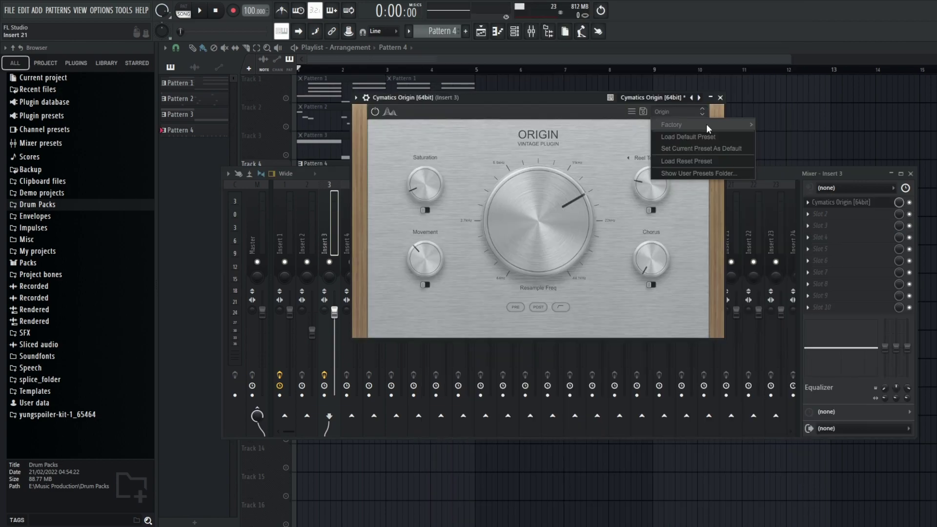
mouse_move(707, 123)
left_click(797, 34)
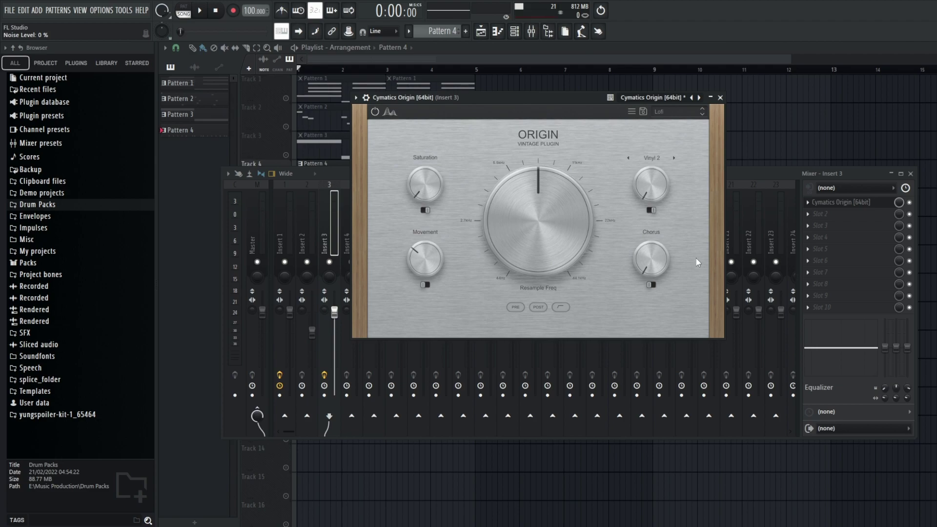
Step: Raise Origin's Resample Freq slightly on Insert 3 and enable its high pass filter while the arrangement plays
key("space")
scroll(554, 282, "up", 2)
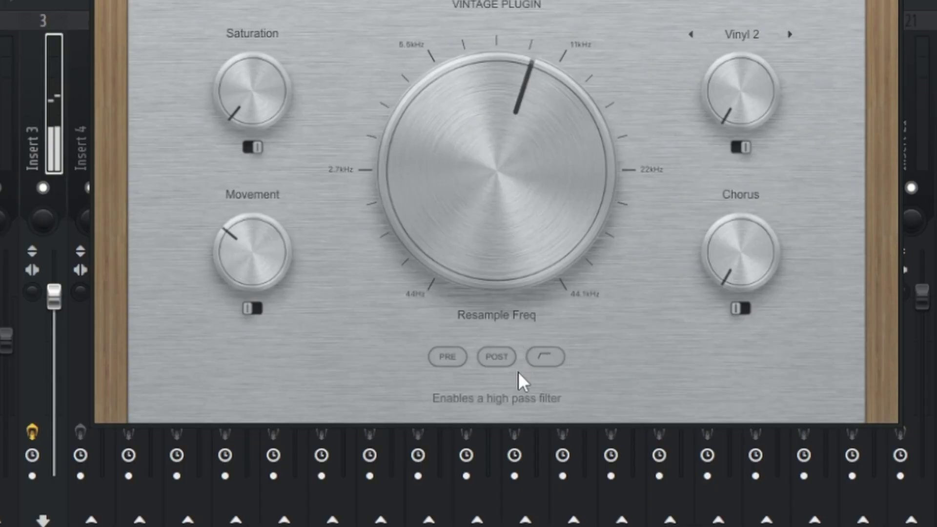
left_click(546, 358)
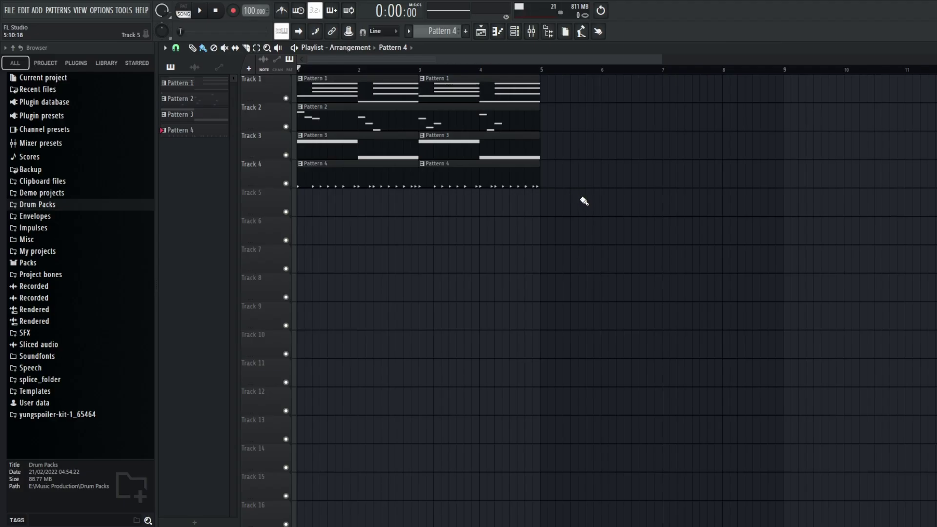
Step: Move the Pattern 2, Pattern 3 and Pattern 4 clips on Tracks 2 to 4 so they start at bar 5
left_click_drag(684, 242, 542, 121)
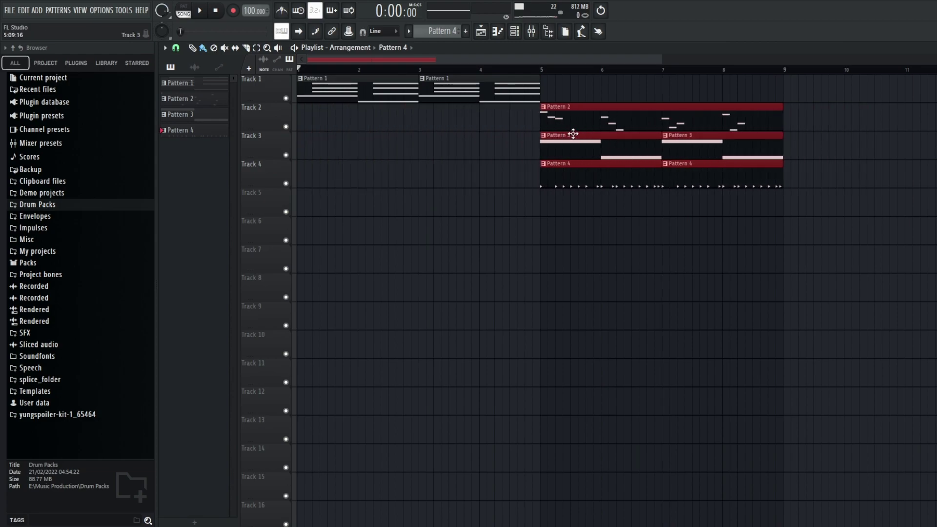
scroll(542, 121, "down", 1)
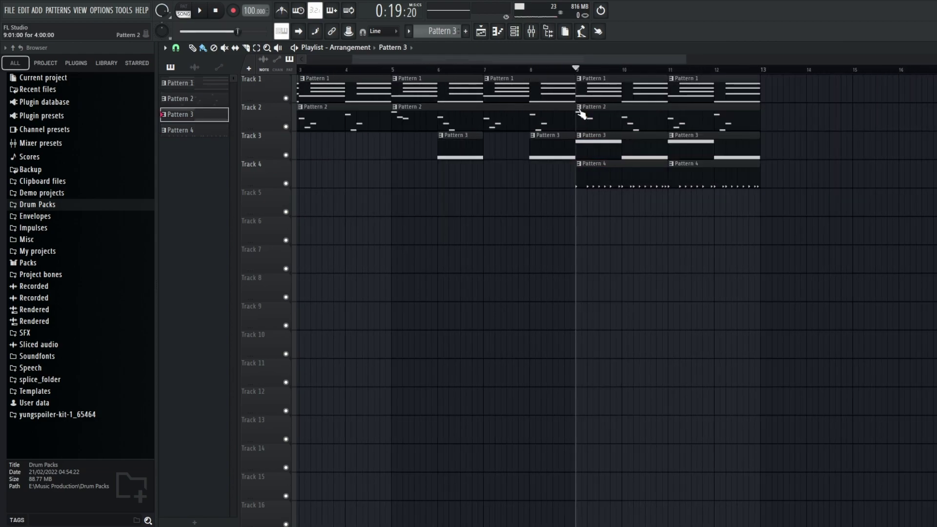
Step: Make the Pattern 2 clip at bar 9 on Track 2 unique and open it in the piano roll
left_click(578, 108)
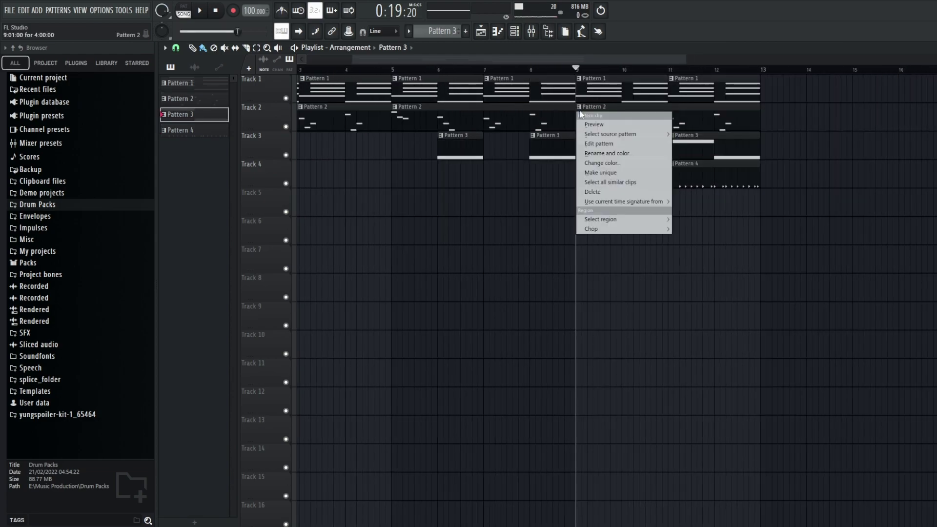
left_click(639, 173)
double_click(625, 115)
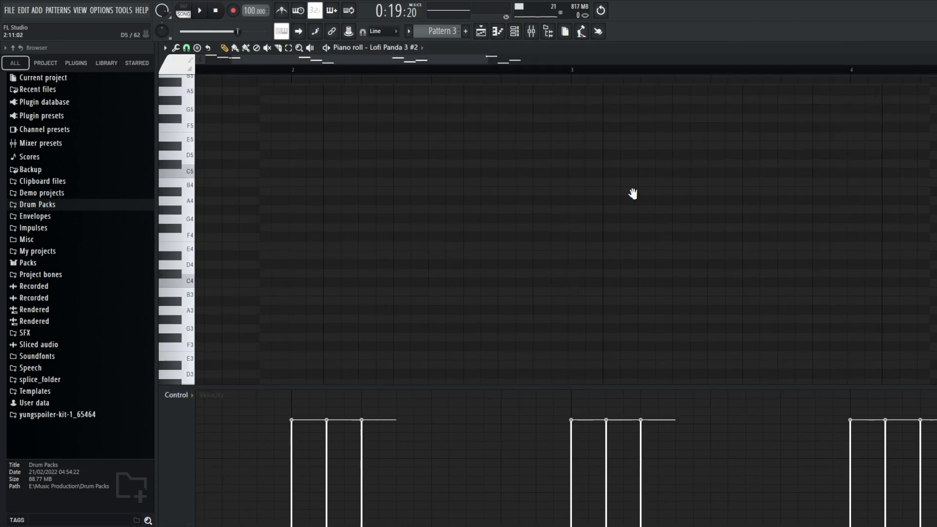
Step: Fill the rest of bar 1 after the third melody note with consecutive A7, C8, A7, C8 and A7 notes
scroll(497, 181, "up", 5)
scroll(410, 126, "down", 3)
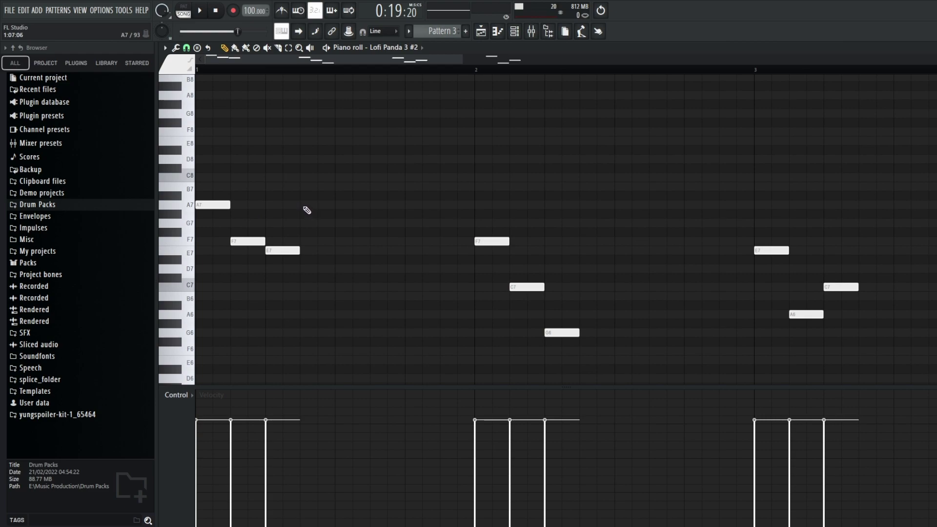
left_click(305, 205)
left_click(342, 177)
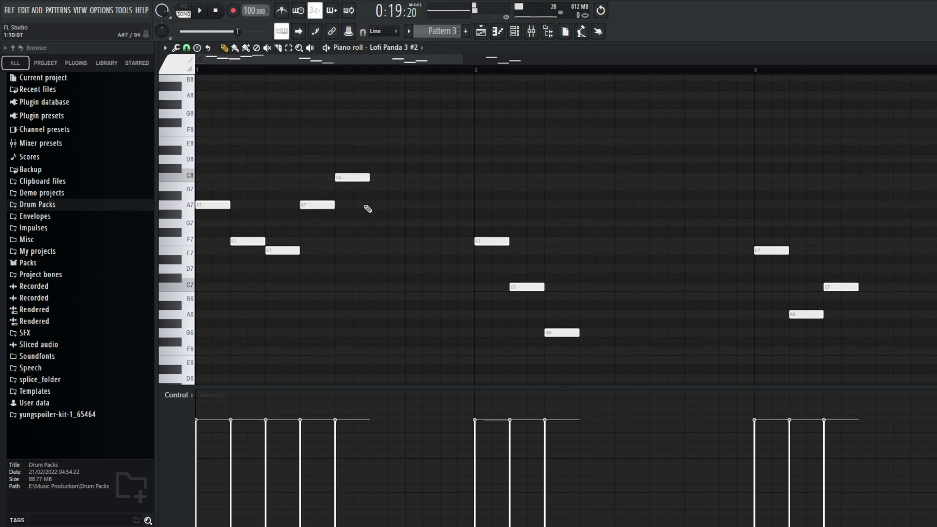
left_click(376, 204)
left_click(412, 177)
left_click(442, 205)
Step: Play the song with the extended melody, show the Playlist arrangement and stop playback
key("space")
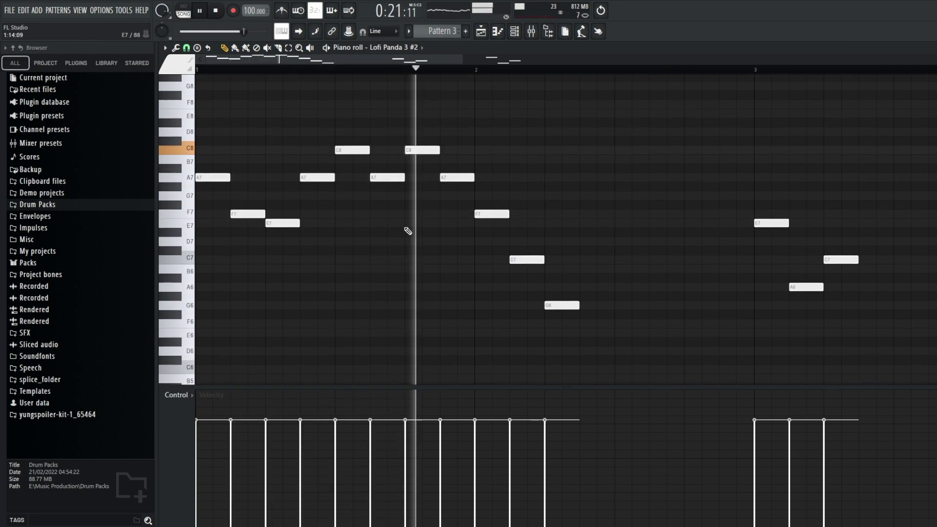
key("F5")
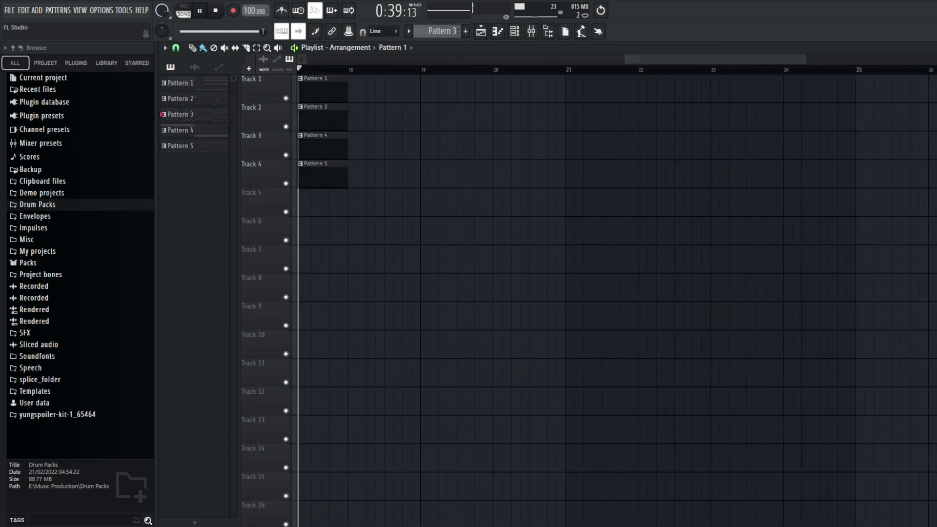
key("space")
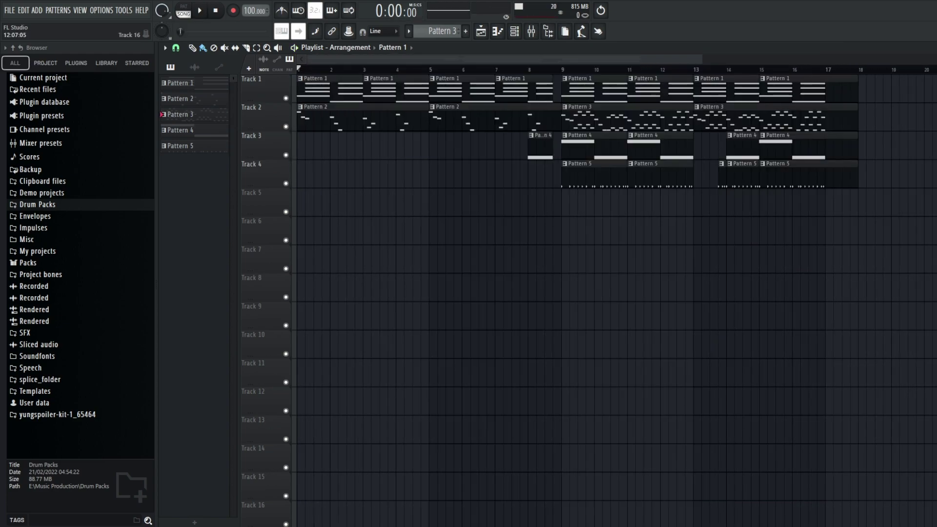